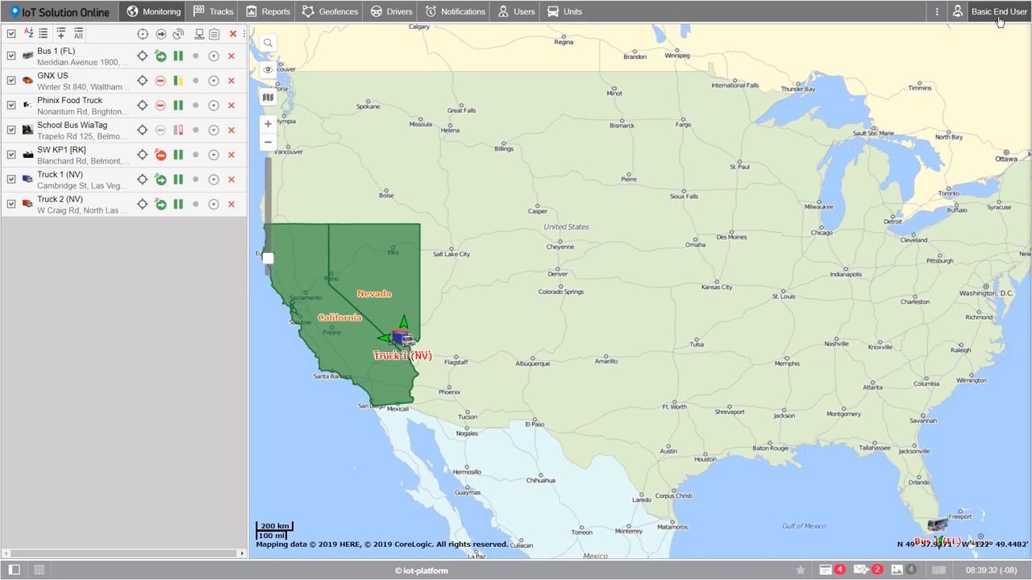
Step: Hide the Notifications, Users and Units sections from the top bar, then restore them
{"action": "left_click", "coordinate": [999, 13]}
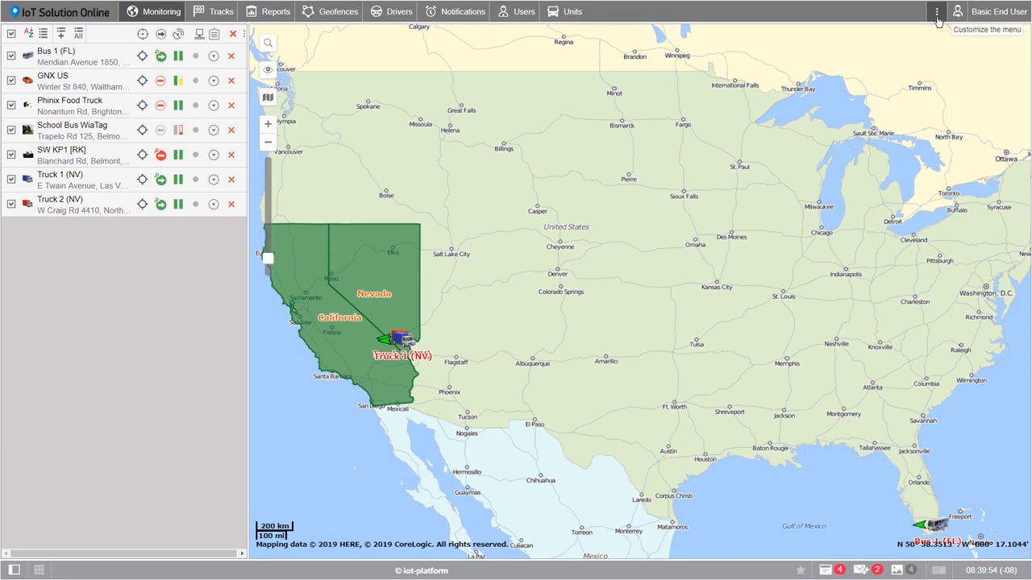
{"action": "left_click", "coordinate": [938, 13]}
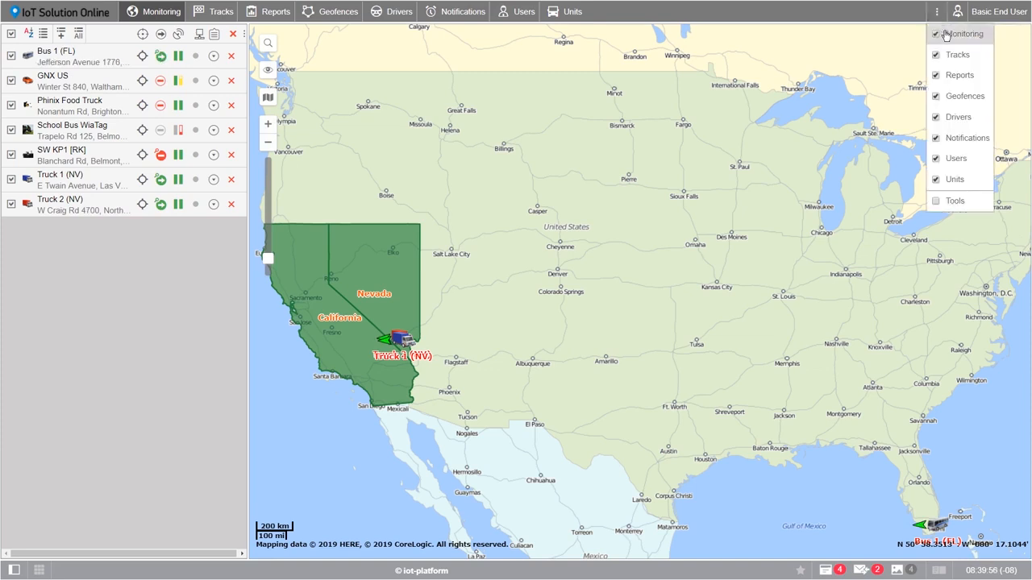
{"action": "left_click", "coordinate": [936, 138]}
{"action": "left_click", "coordinate": [936, 159]}
{"action": "left_click", "coordinate": [936, 185]}
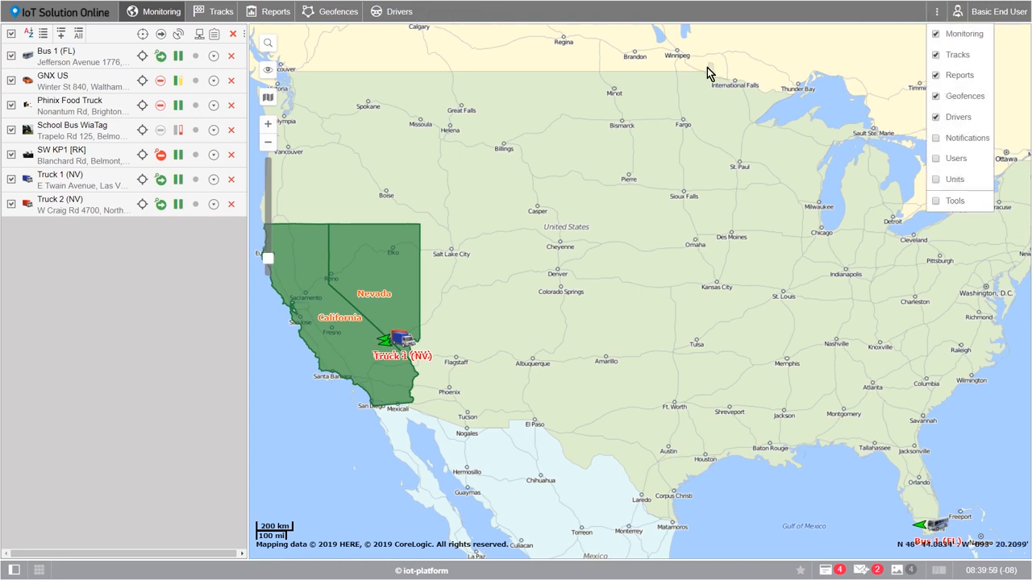
{"action": "left_click", "coordinate": [936, 138]}
{"action": "left_click", "coordinate": [936, 159]}
{"action": "left_click", "coordinate": [936, 179]}
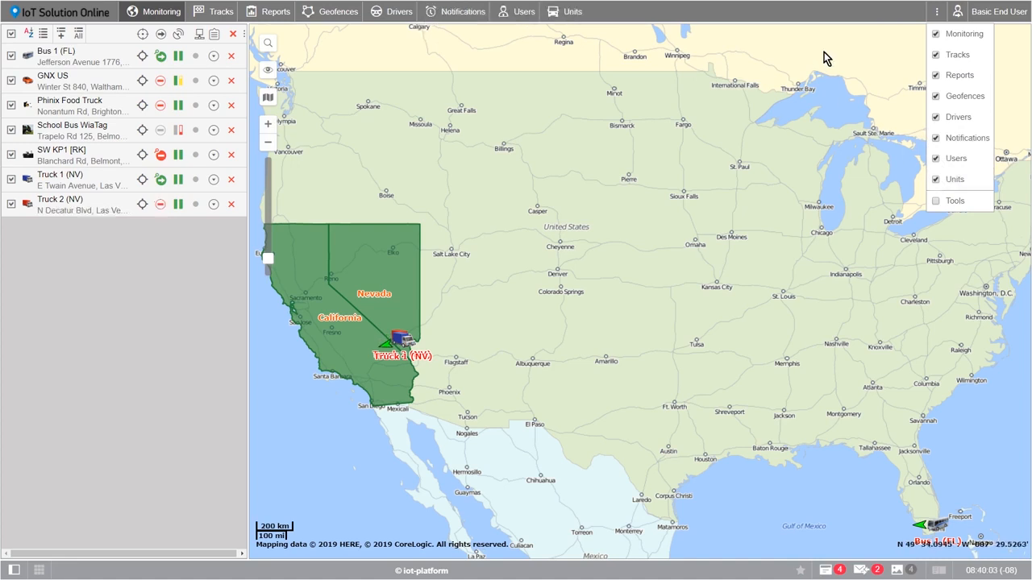
{"action": "left_click", "coordinate": [680, 20]}
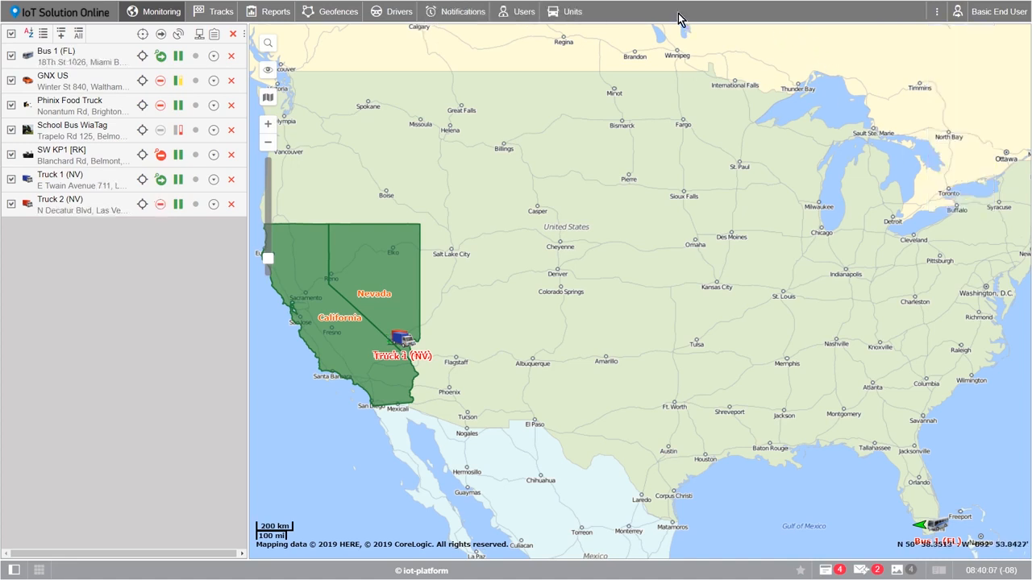
Step: Browse the Units, Users, Notifications, Drivers, Geofences and Tracks pages, then return to Monitoring
{"action": "left_click", "coordinate": [565, 15]}
{"action": "left_click", "coordinate": [504, 16]}
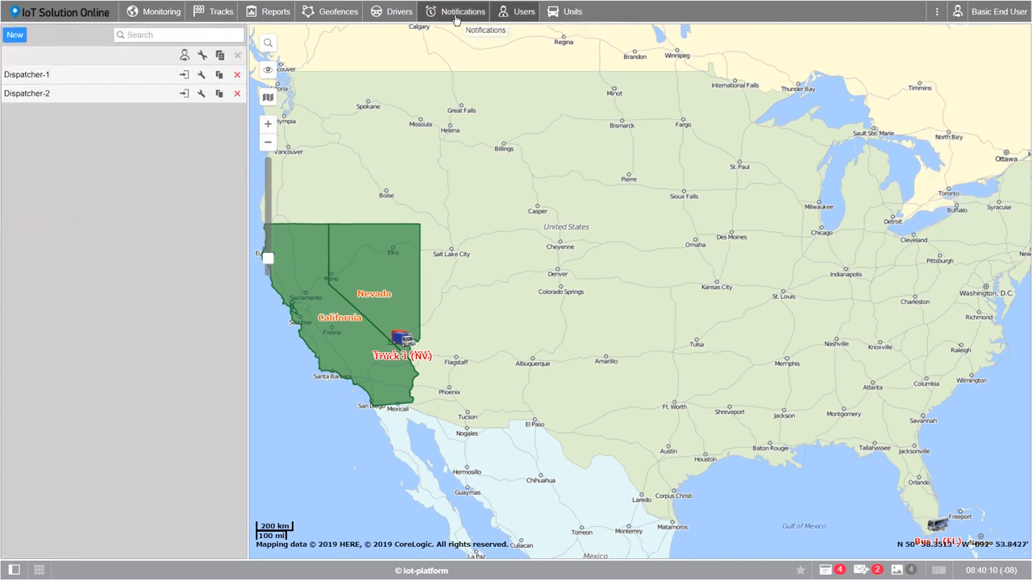
{"action": "left_click", "coordinate": [456, 18]}
{"action": "left_click", "coordinate": [395, 13]}
{"action": "left_click", "coordinate": [331, 13]}
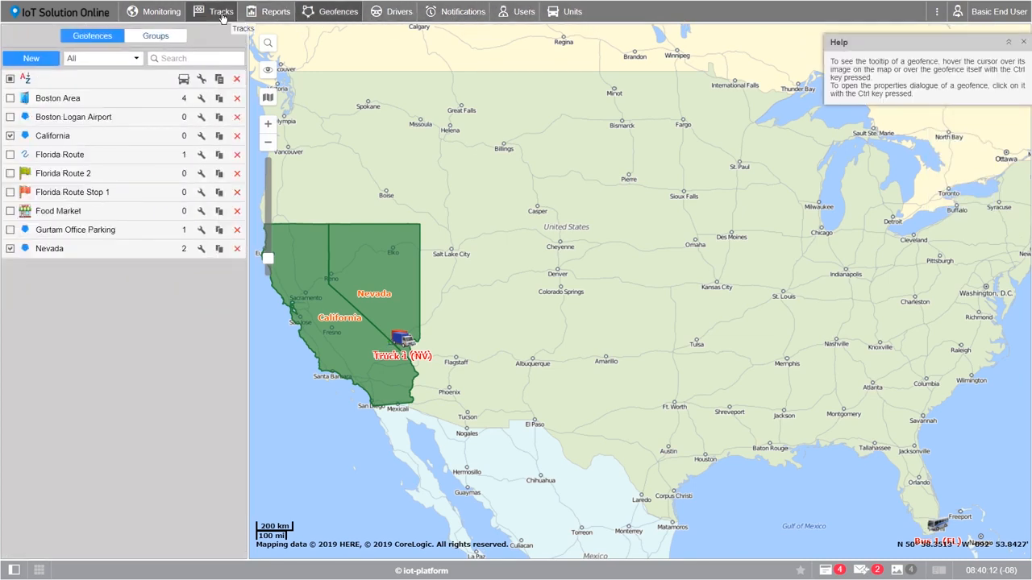
{"action": "left_click", "coordinate": [223, 16]}
{"action": "left_click", "coordinate": [148, 16]}
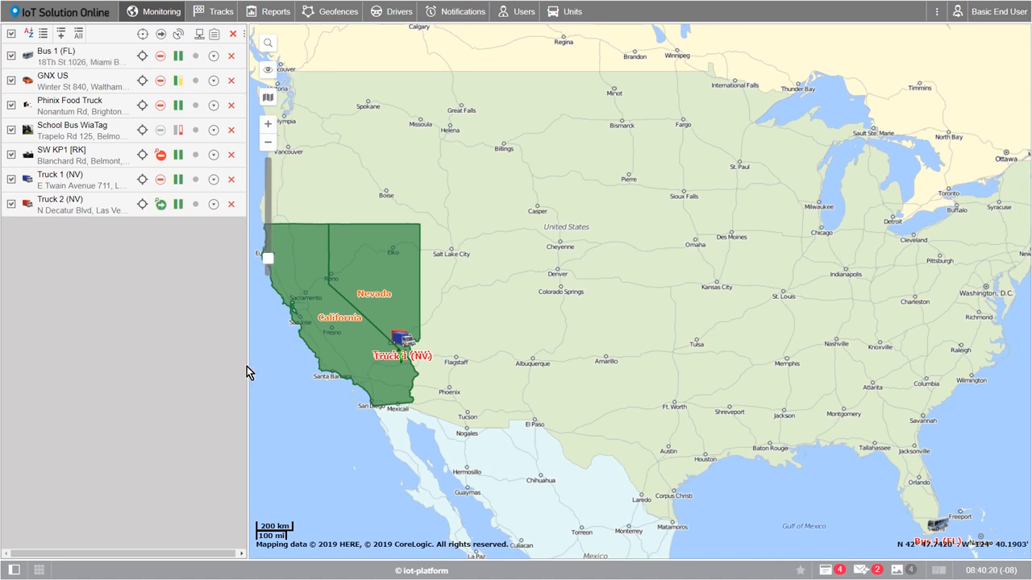
Step: Filter the Notifications list by 'Sam' so only Sample Notification remains
{"action": "left_click", "coordinate": [450, 17]}
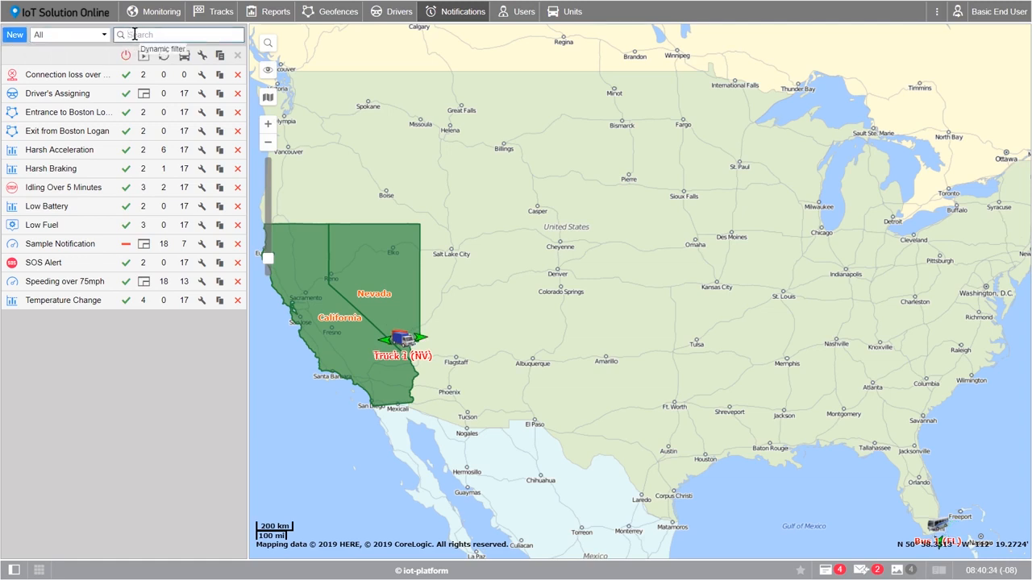
{"action": "type", "text": "Sam"}
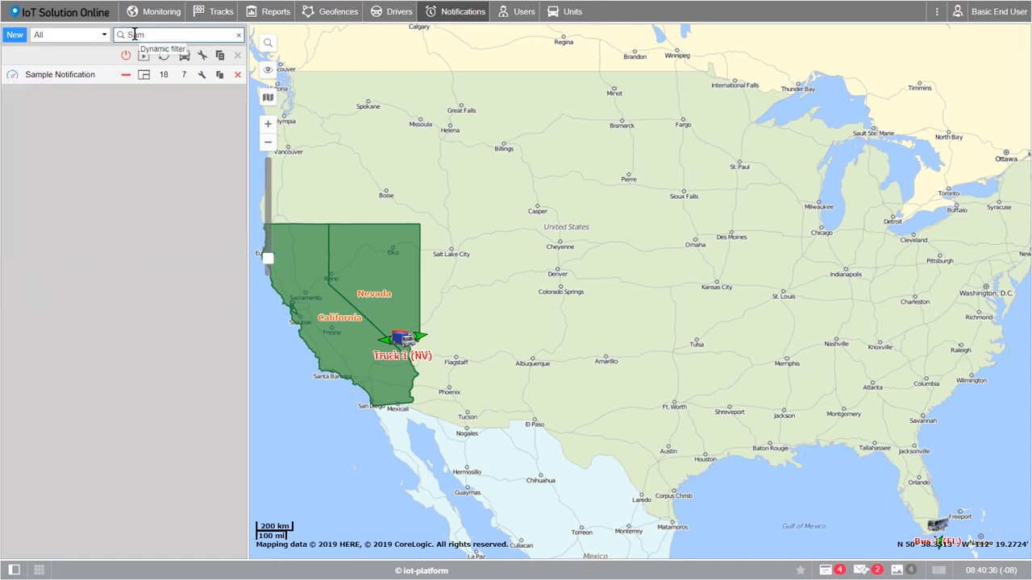
{"action": "mouse_move", "coordinate": [76, 83]}
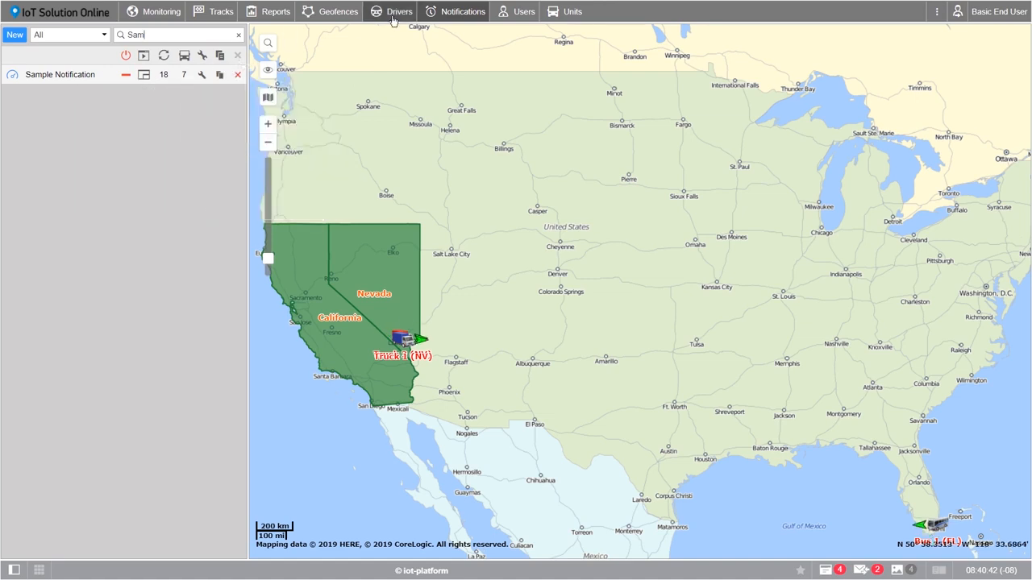
Step: Return to Monitoring, widen the units panel, and restore the units list beside the map
{"action": "left_click", "coordinate": [162, 12]}
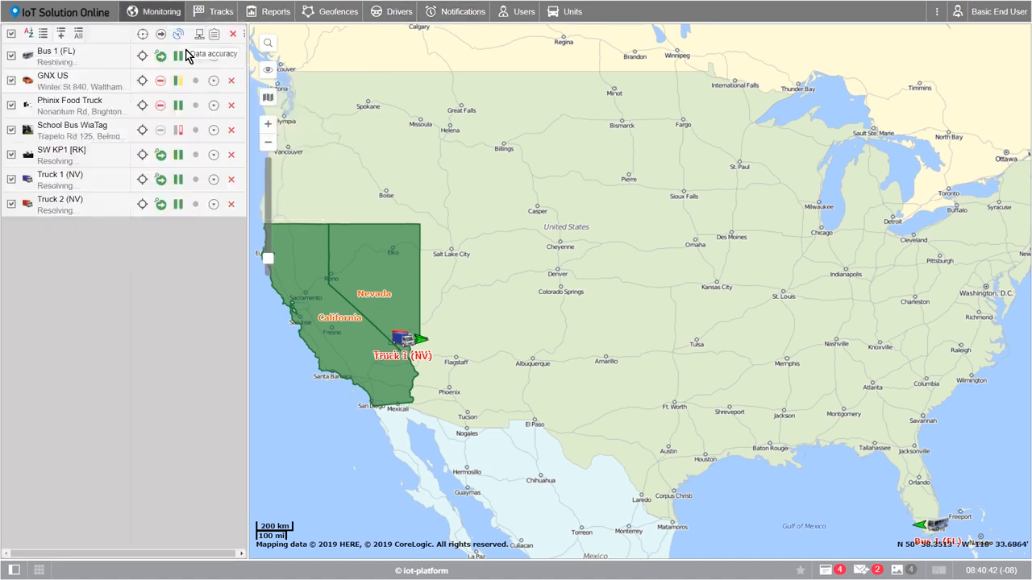
{"action": "left_click_drag", "start_coordinate": [250, 184], "coordinate": [4, 174]}
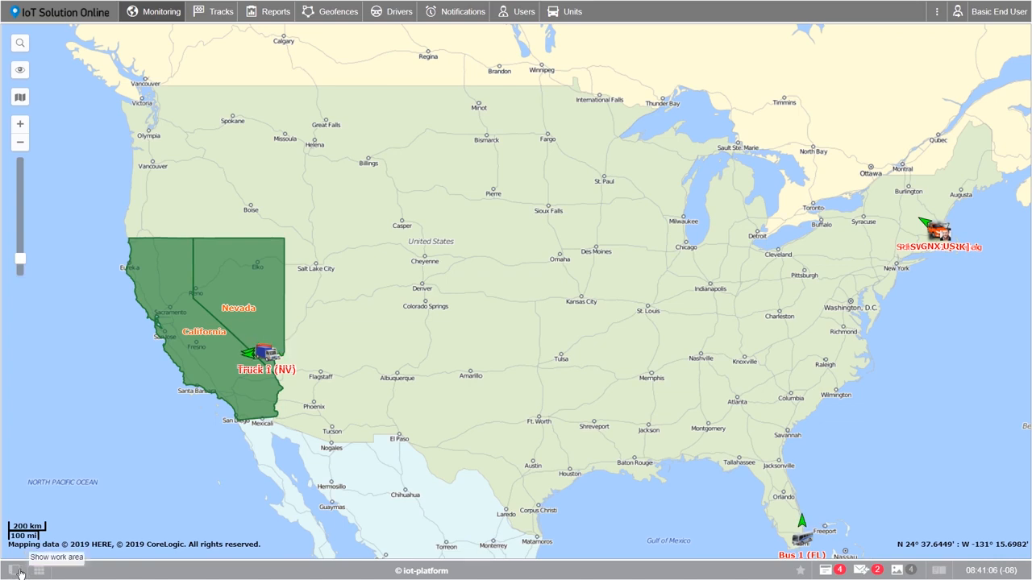
{"action": "left_click", "coordinate": [16, 572]}
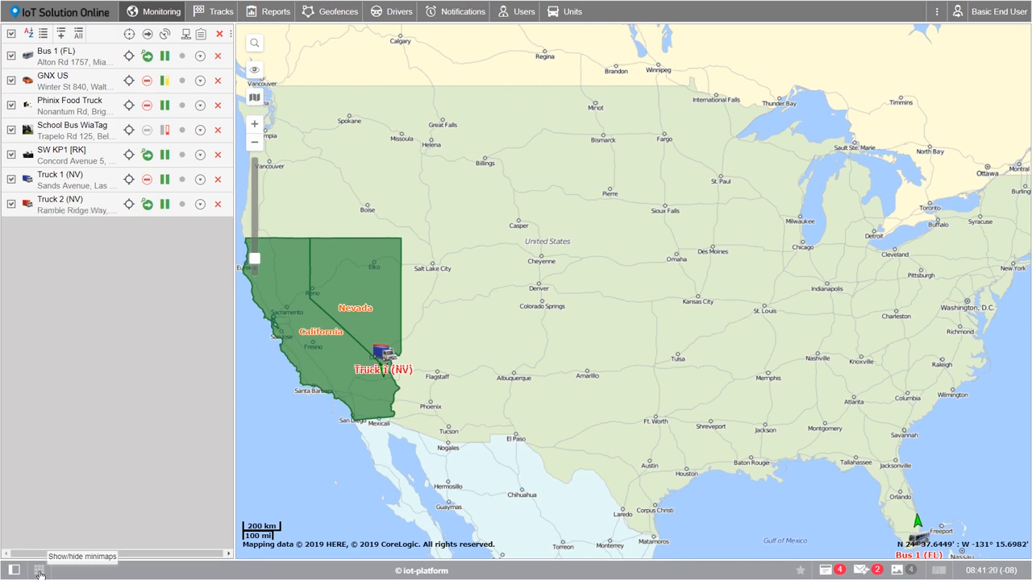
{"action": "left_click", "coordinate": [39, 574]}
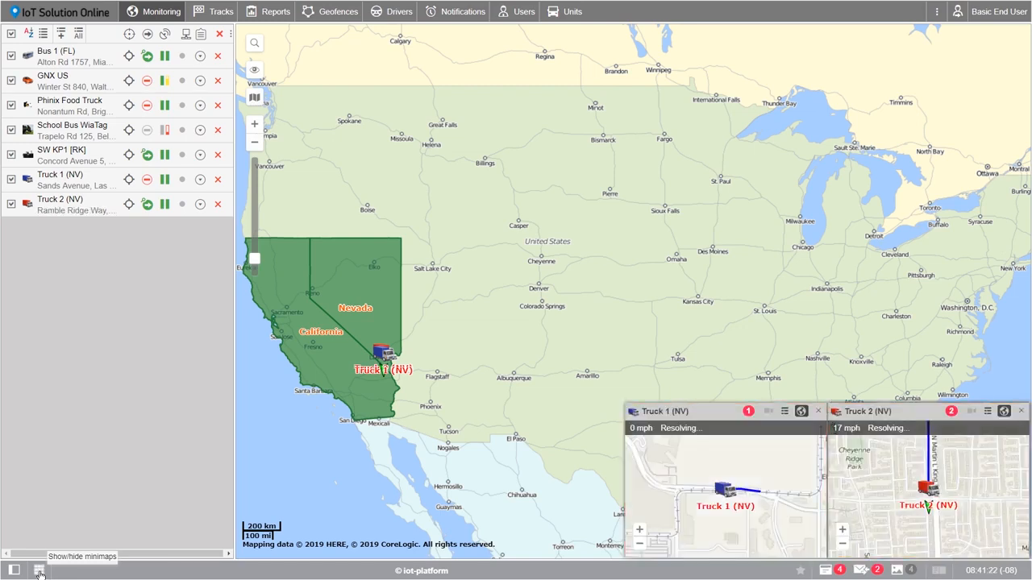
{"action": "left_click", "coordinate": [39, 574]}
{"action": "left_click", "coordinate": [38, 574]}
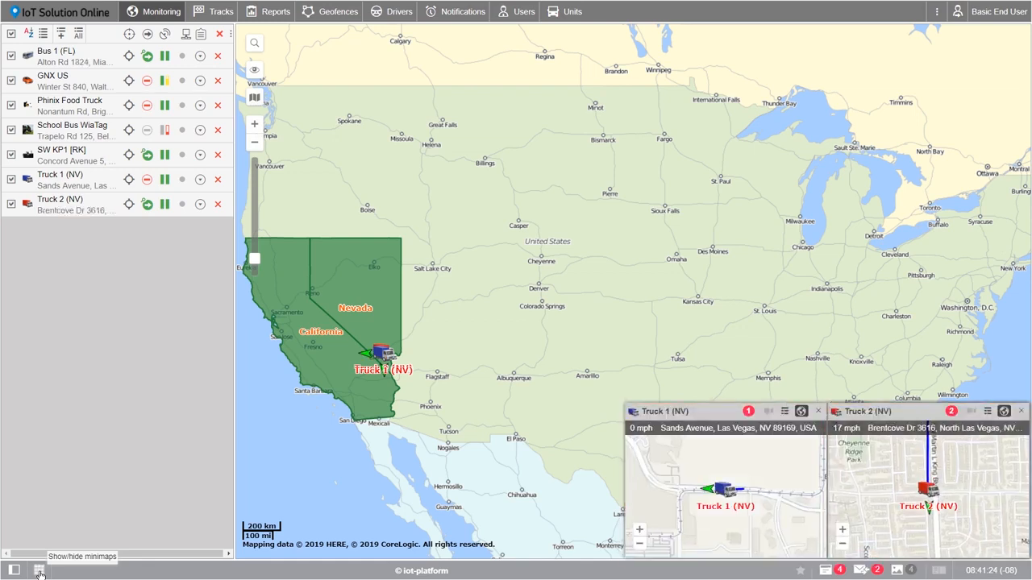
{"action": "left_click", "coordinate": [38, 574]}
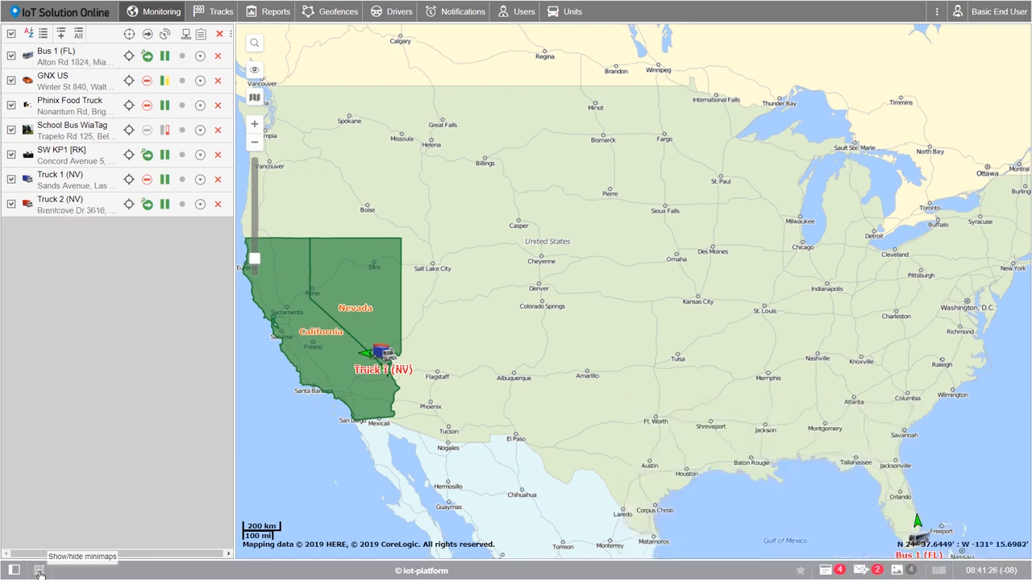
{"action": "left_click", "coordinate": [801, 573]}
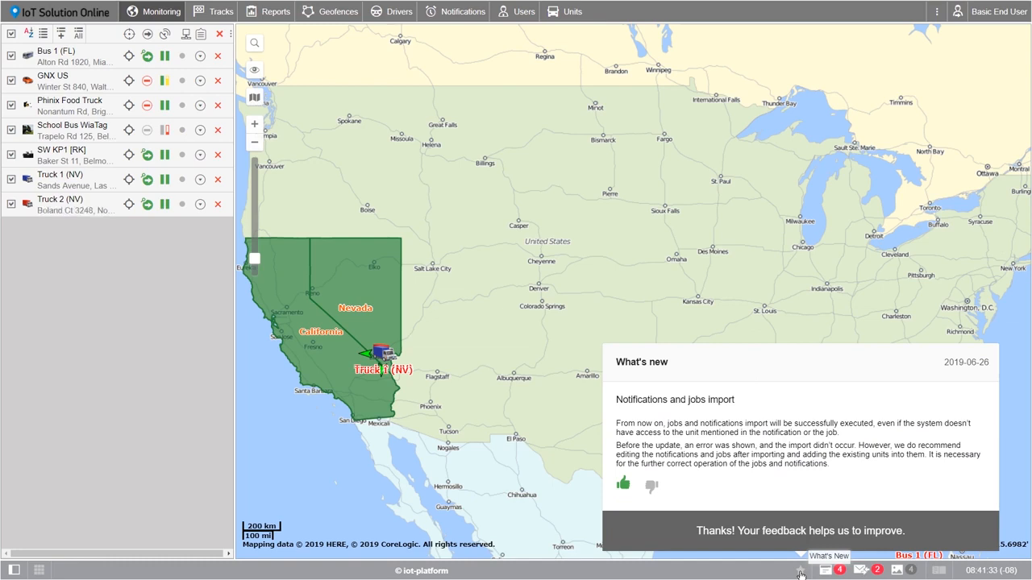
{"action": "left_click", "coordinate": [801, 575]}
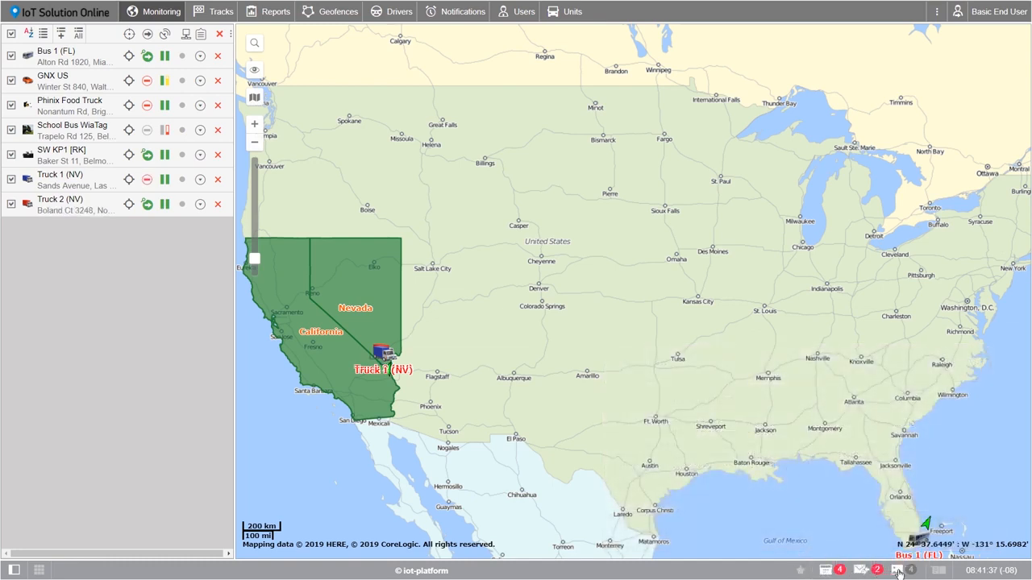
Step: Preview online notifications, driver chat and unit media, then close the SW KP1 snapshot
{"action": "left_click", "coordinate": [825, 573]}
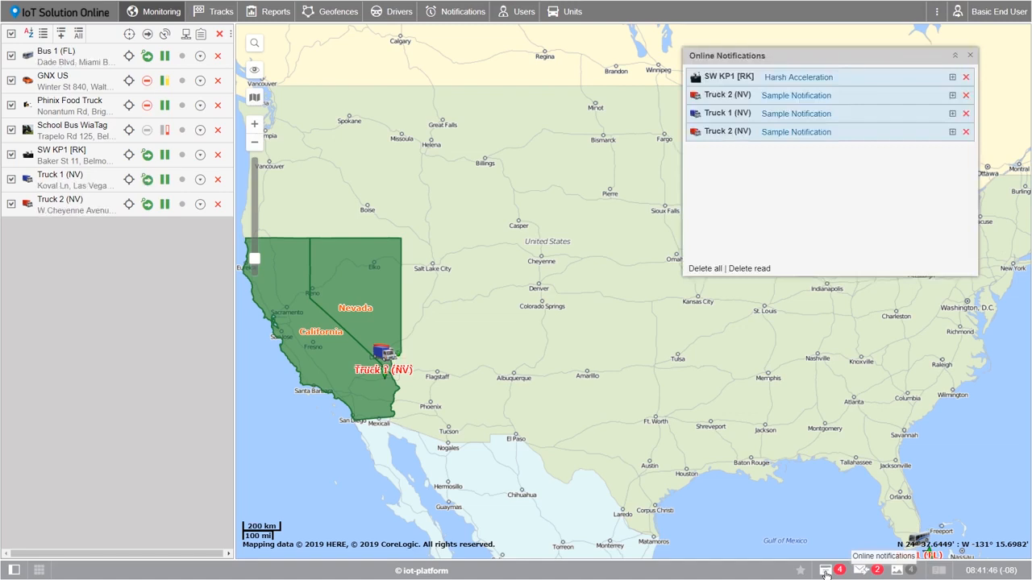
{"action": "left_click", "coordinate": [826, 573]}
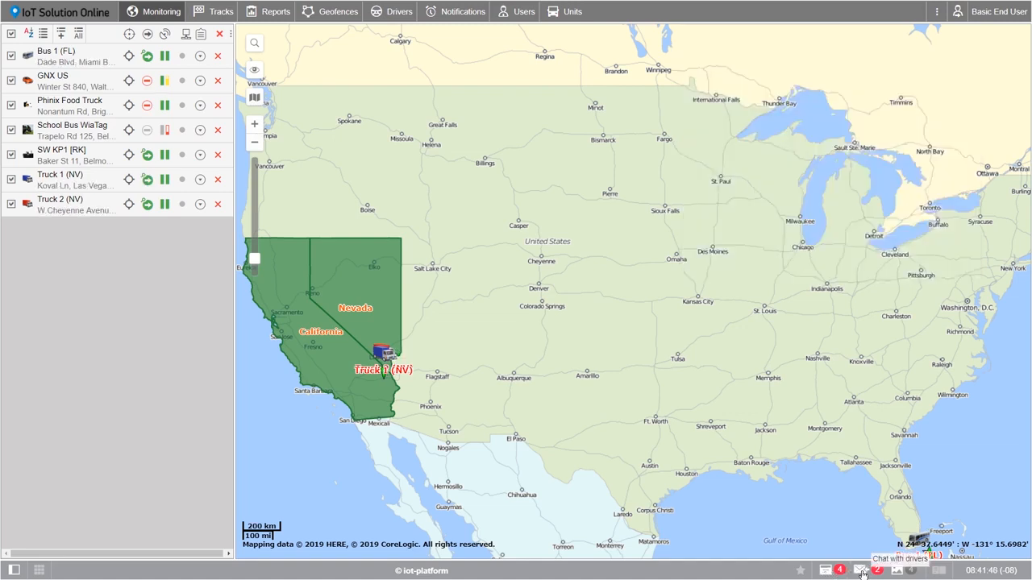
{"action": "left_click", "coordinate": [862, 573]}
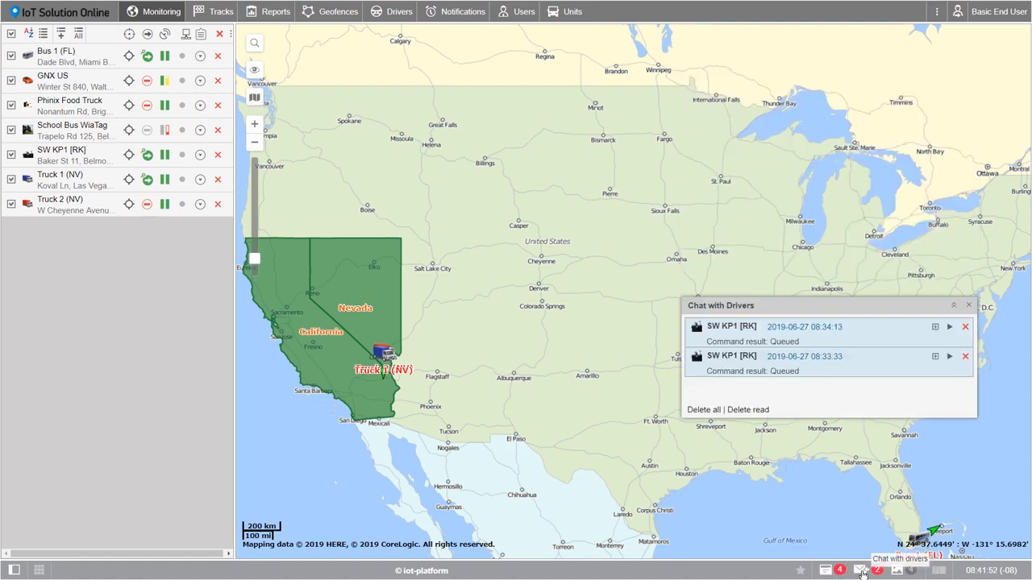
{"action": "left_click", "coordinate": [862, 573]}
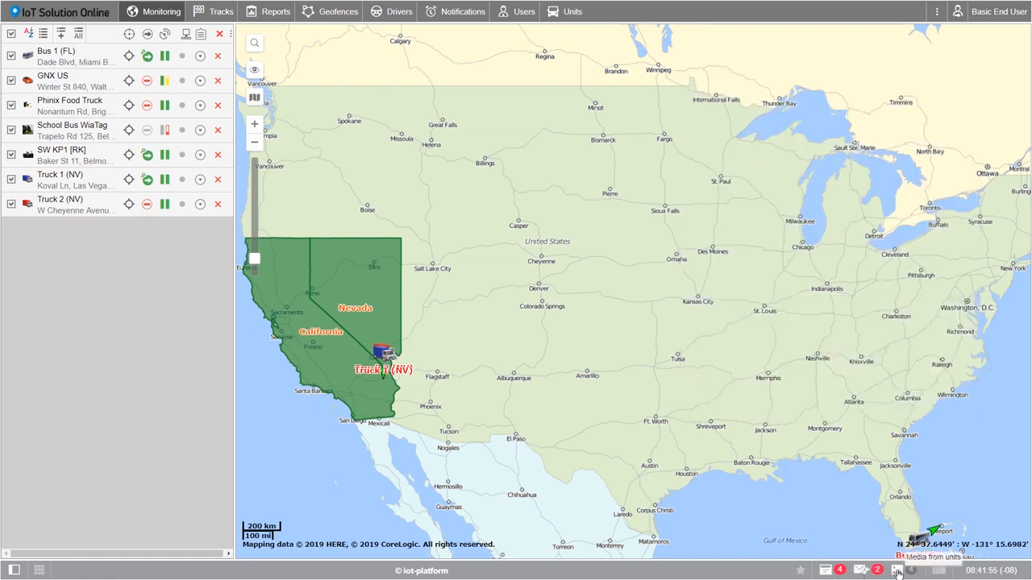
{"action": "left_click", "coordinate": [898, 571]}
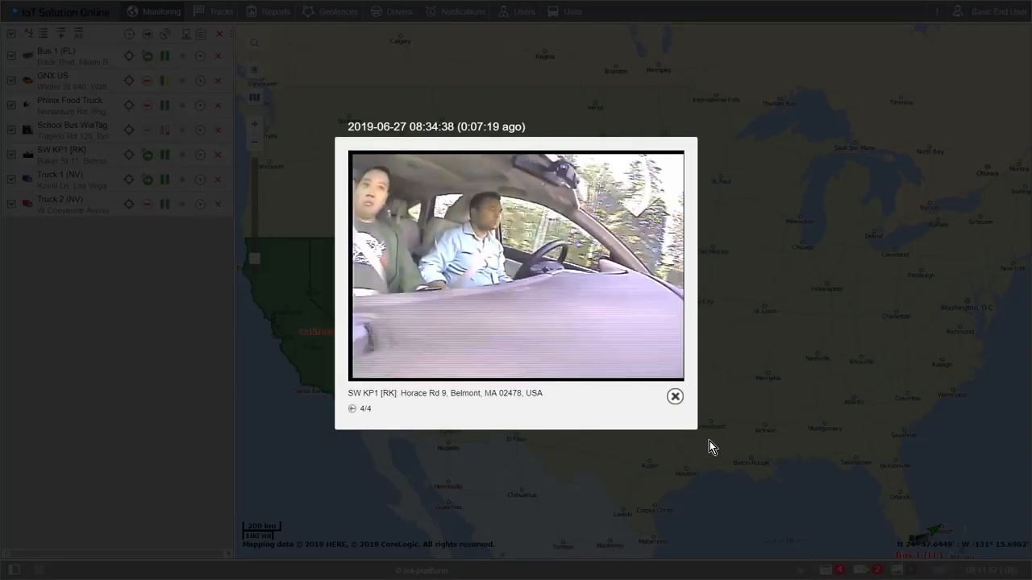
{"action": "left_click", "coordinate": [675, 398]}
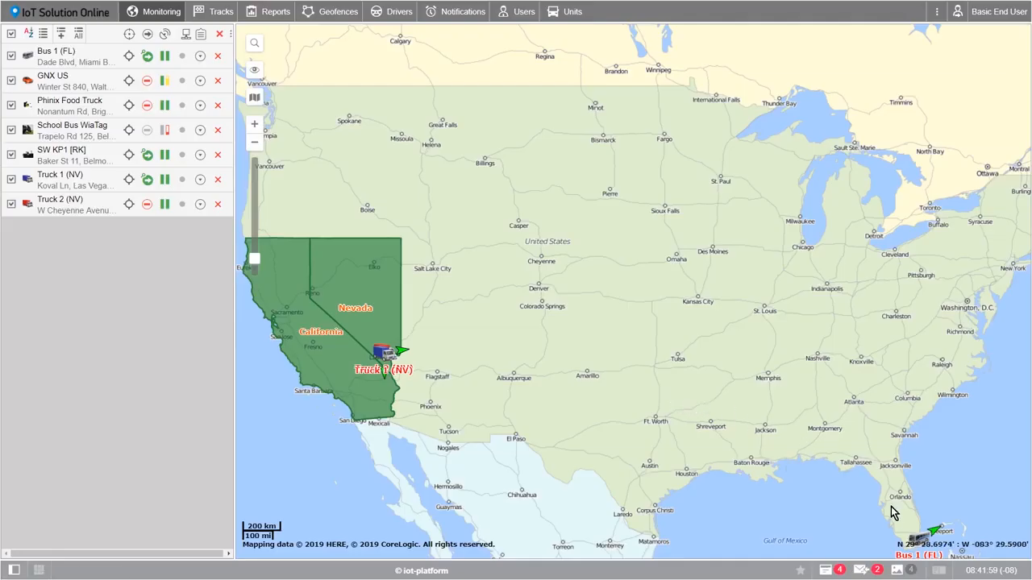
{"action": "left_click", "coordinate": [937, 571]}
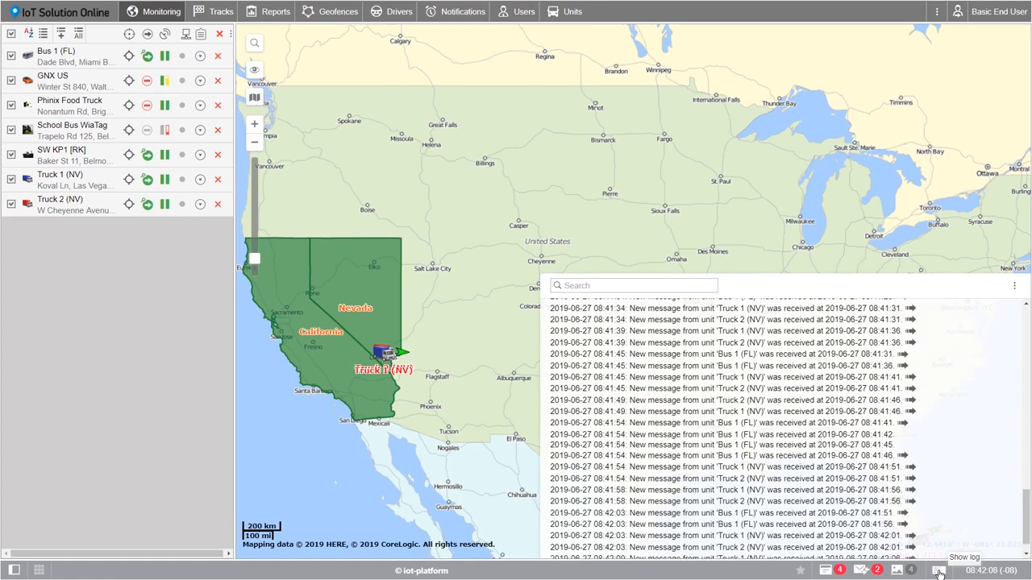
{"action": "left_click", "coordinate": [939, 572]}
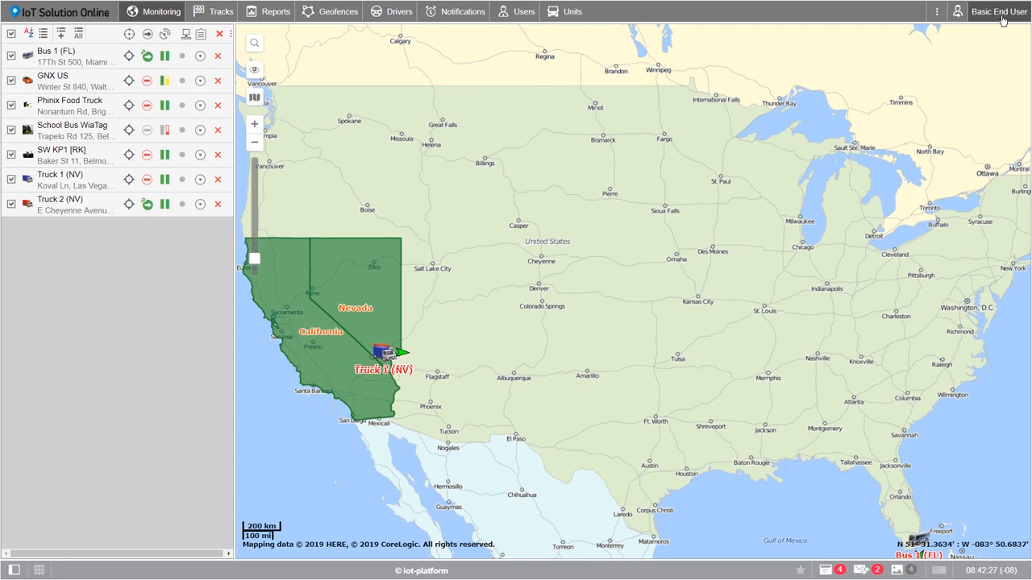
Step: In User Settings keep English, set Central Time and the United States/Canada daylight saving rule
{"action": "left_click", "coordinate": [1000, 13]}
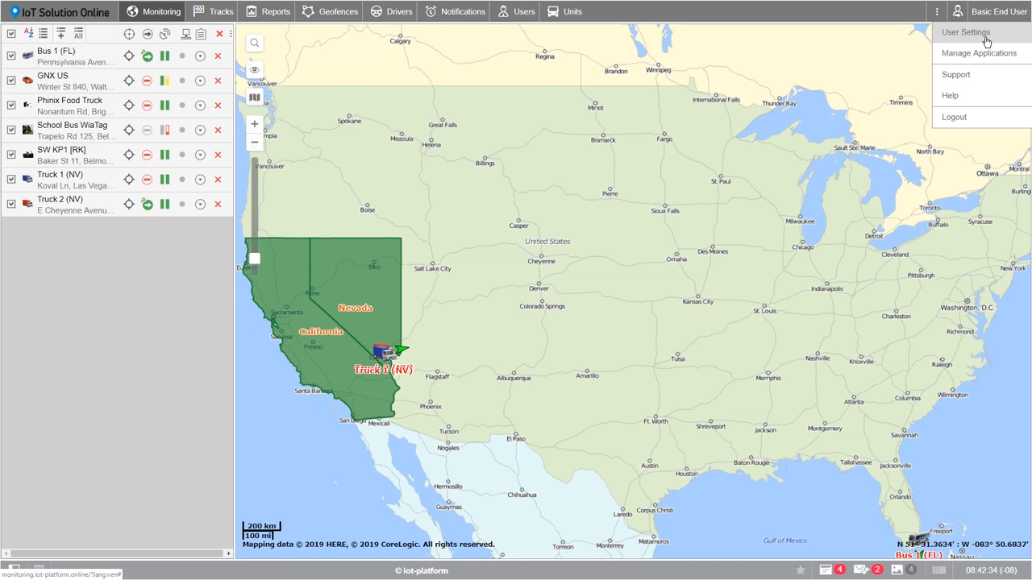
{"action": "left_click", "coordinate": [985, 39]}
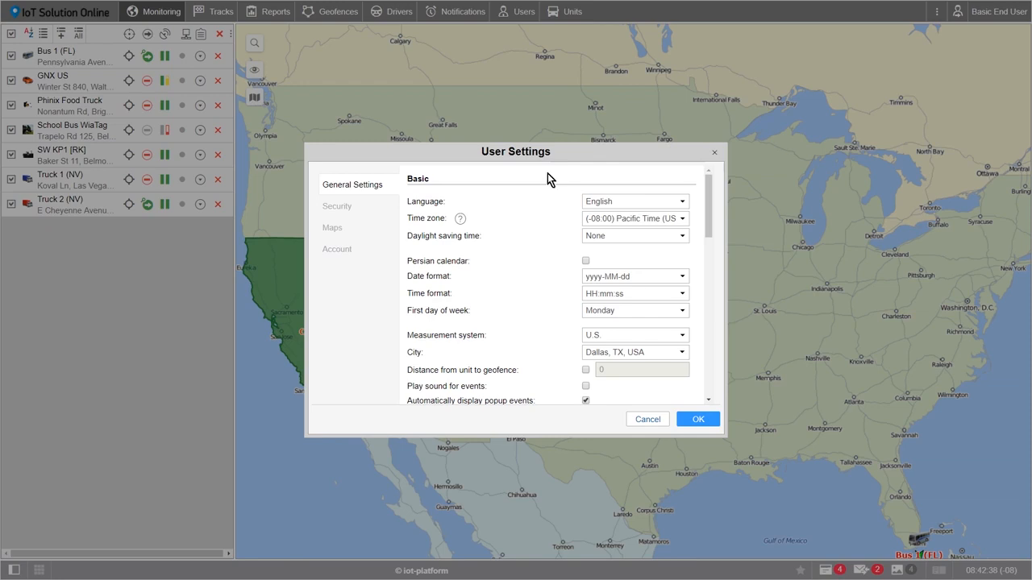
{"action": "left_click", "coordinate": [596, 201]}
{"action": "left_click", "coordinate": [606, 230]}
{"action": "left_click", "coordinate": [663, 220]}
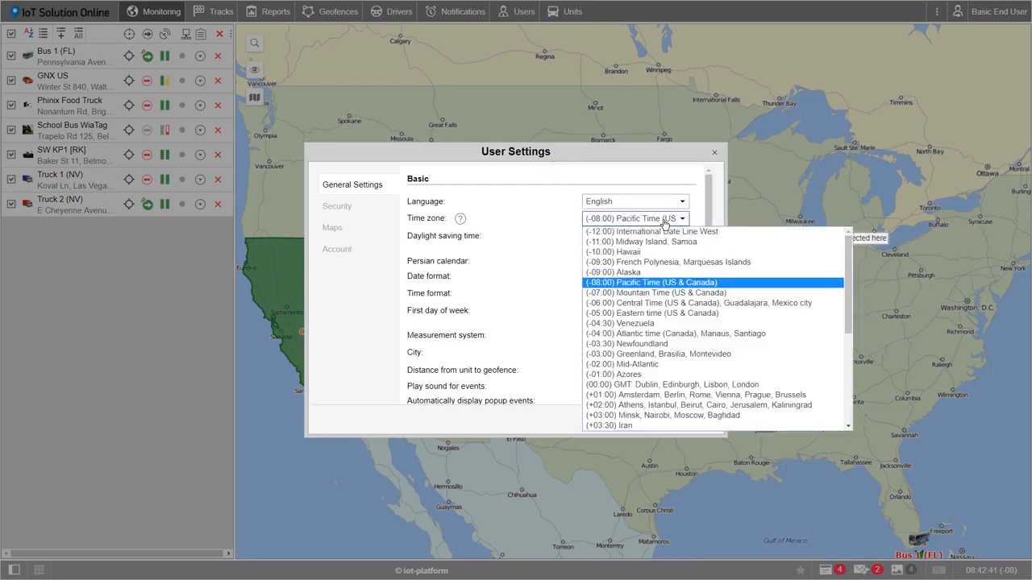
{"action": "left_click", "coordinate": [657, 302]}
{"action": "left_click", "coordinate": [658, 236]}
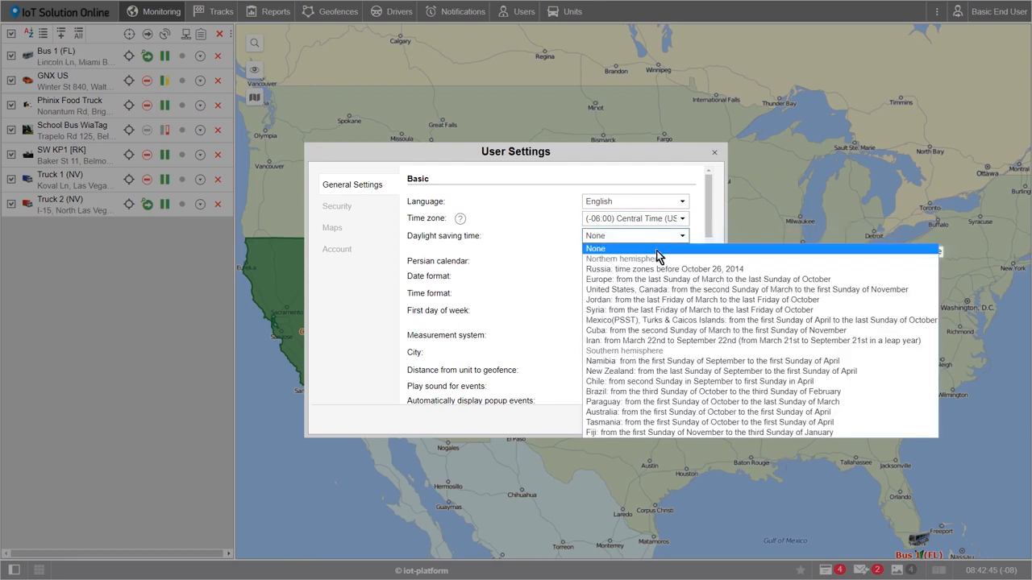
{"action": "left_click", "coordinate": [646, 290]}
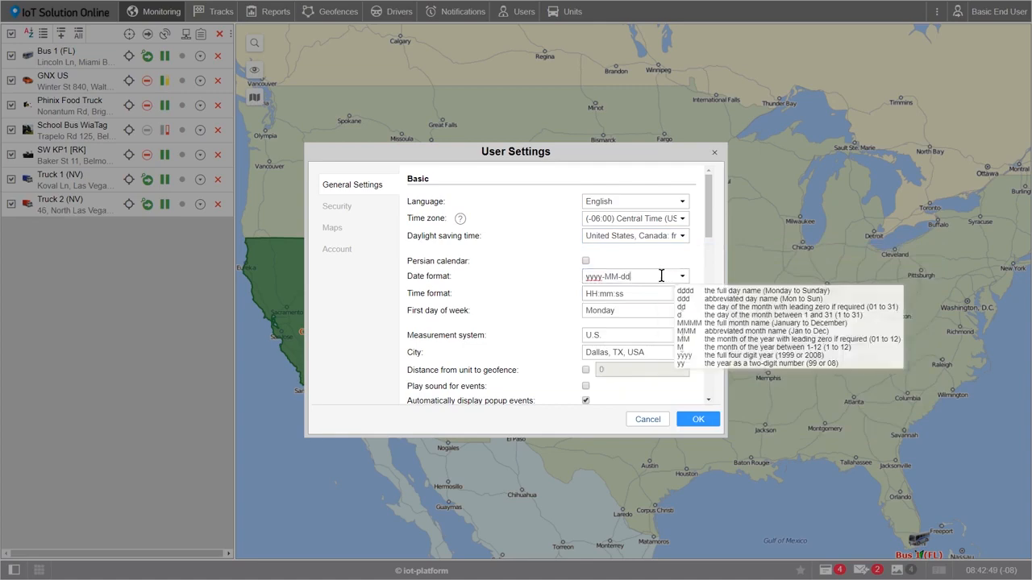
Step: Set the date format to MMM dd yyyy and the time format to hh:mm:ss tt
{"action": "left_click_drag", "start_coordinate": [662, 276], "coordinate": [582, 275]}
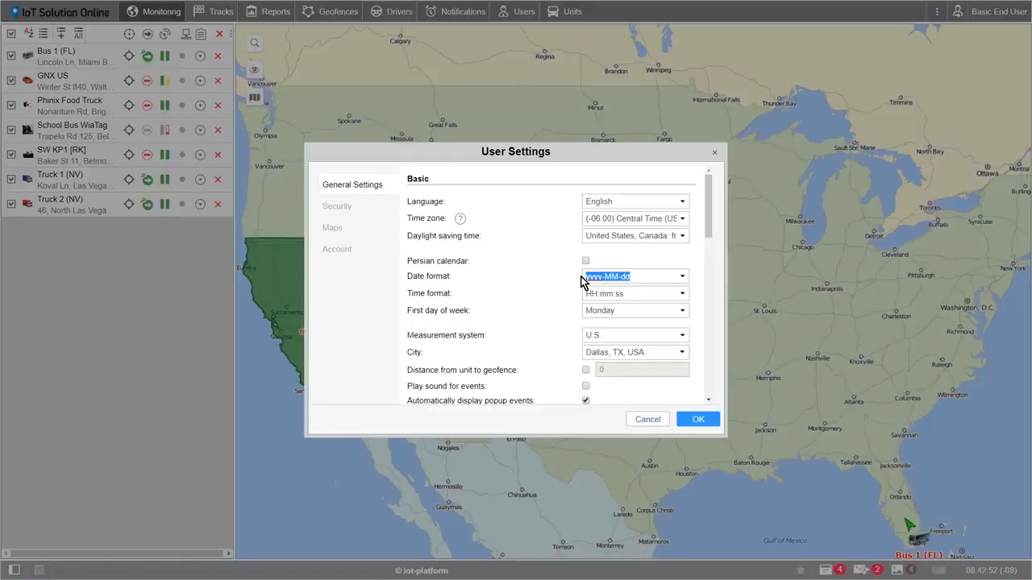
{"action": "type", "text": "MMM dd"}
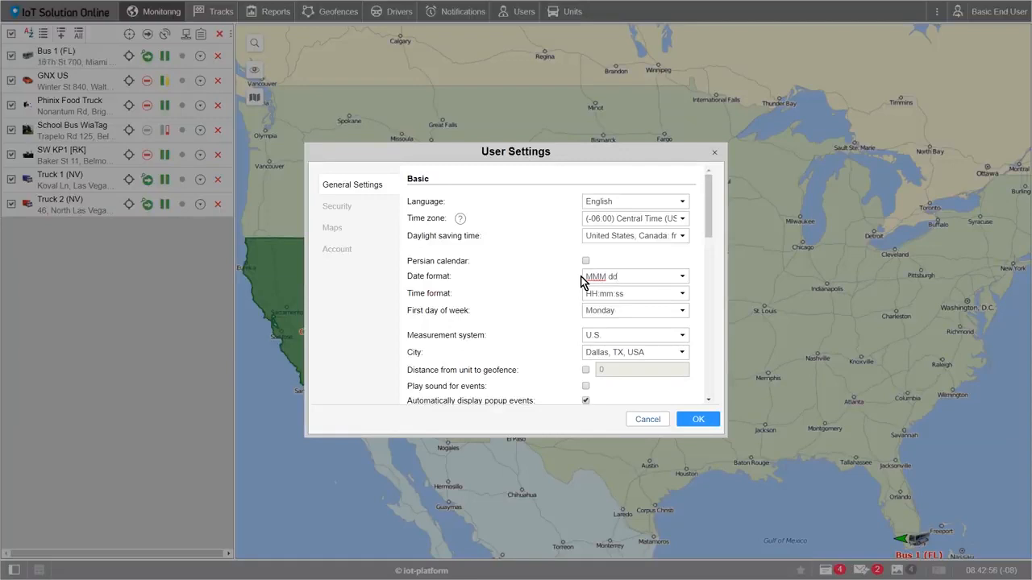
{"action": "type", "text": " yyyy"}
{"action": "mouse_move", "coordinate": [662, 277]}
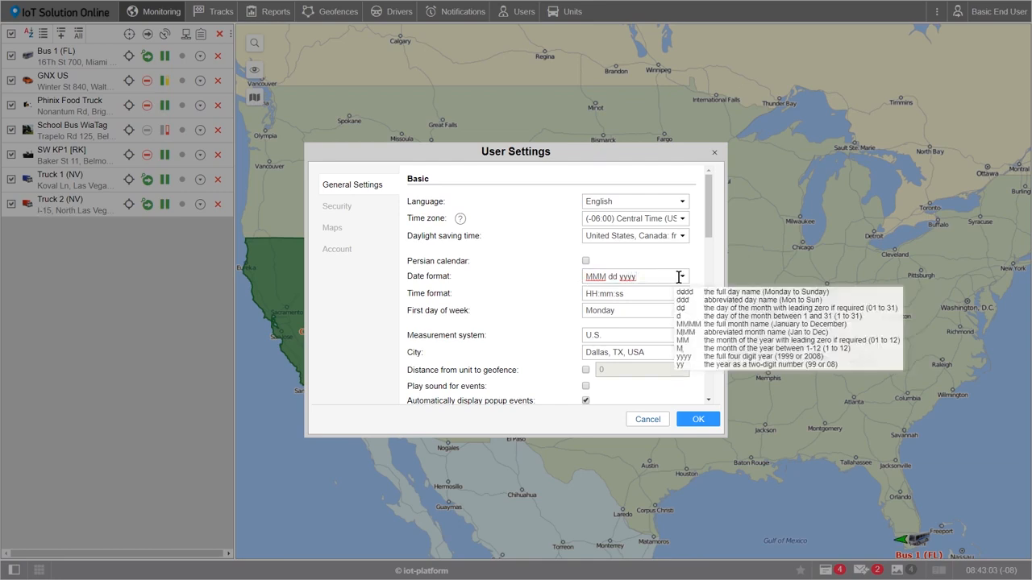
{"action": "left_click", "coordinate": [679, 276]}
{"action": "left_click", "coordinate": [678, 276]}
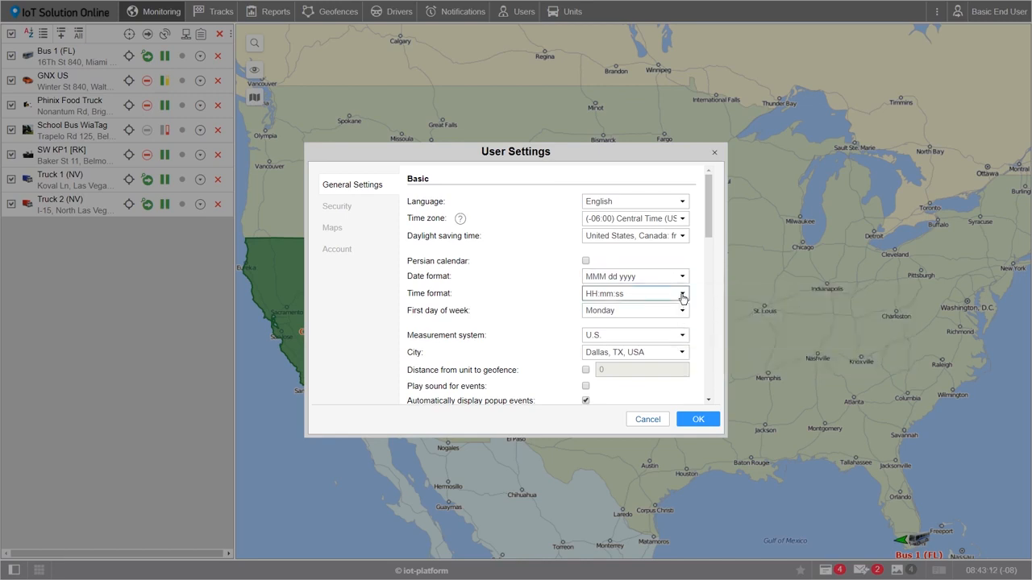
{"action": "left_click", "coordinate": [682, 295]}
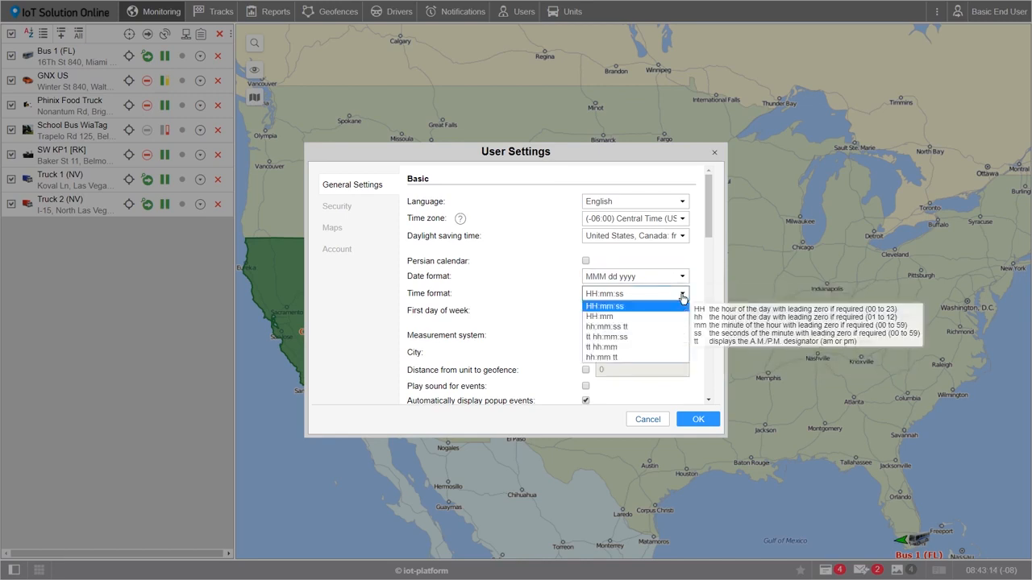
{"action": "left_click", "coordinate": [623, 327]}
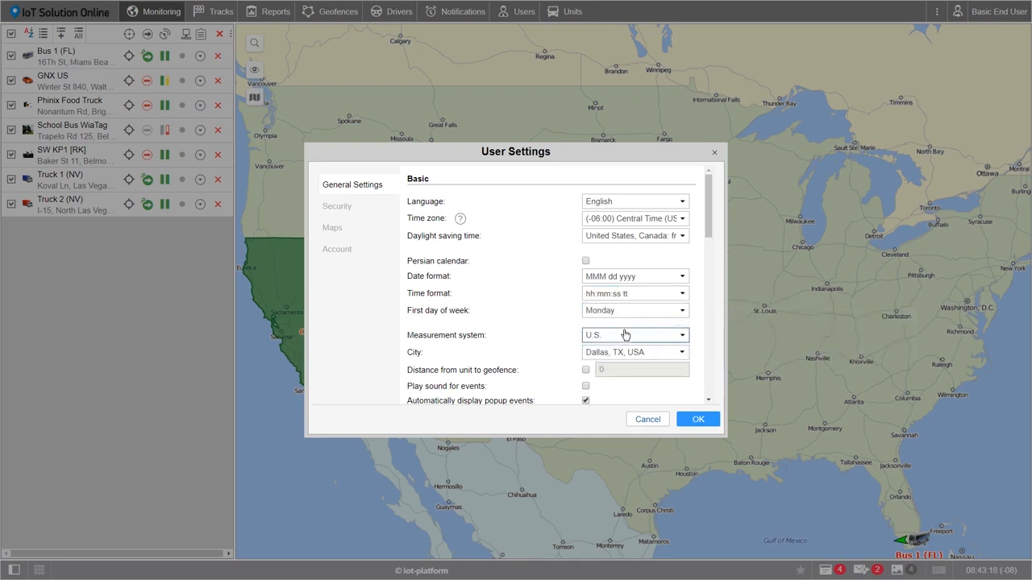
{"action": "left_click", "coordinate": [683, 297]}
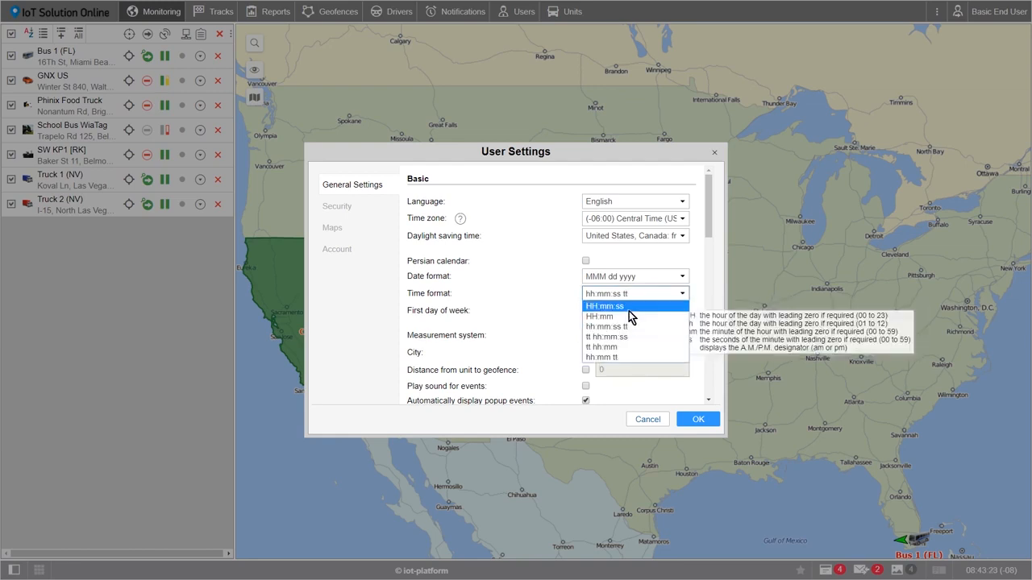
{"action": "left_click", "coordinate": [699, 307]}
Step: Make Sunday the first weekday, keeping U.S. measurement and Dallas, TX, USA as city
{"action": "left_click", "coordinate": [668, 315]}
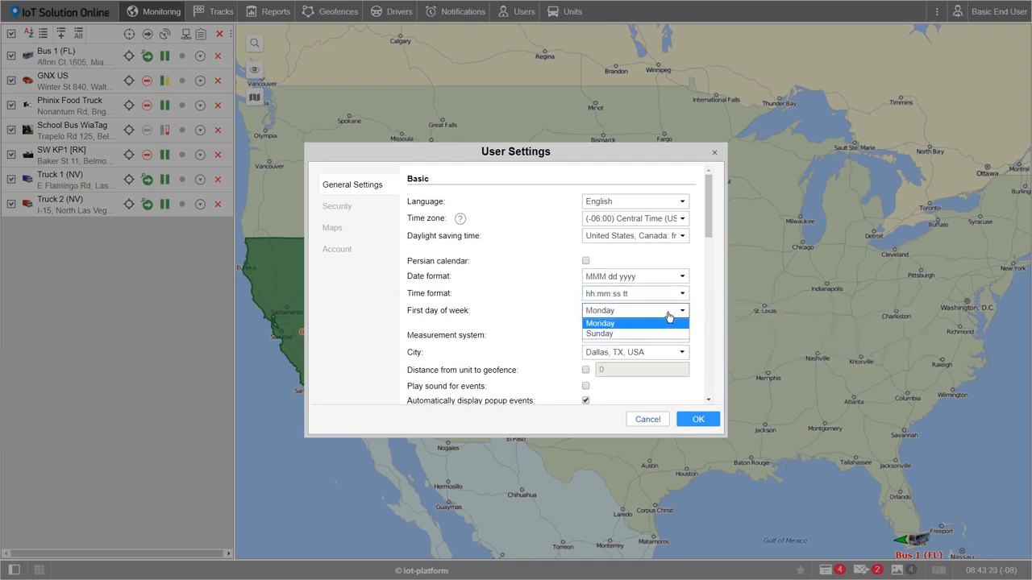
{"action": "left_click", "coordinate": [635, 334]}
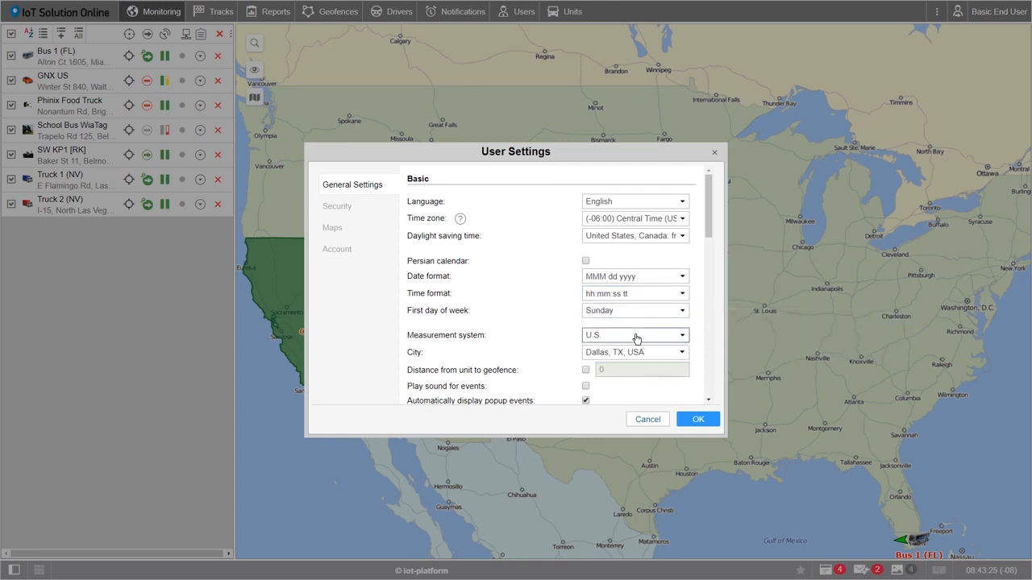
{"action": "left_click", "coordinate": [682, 335]}
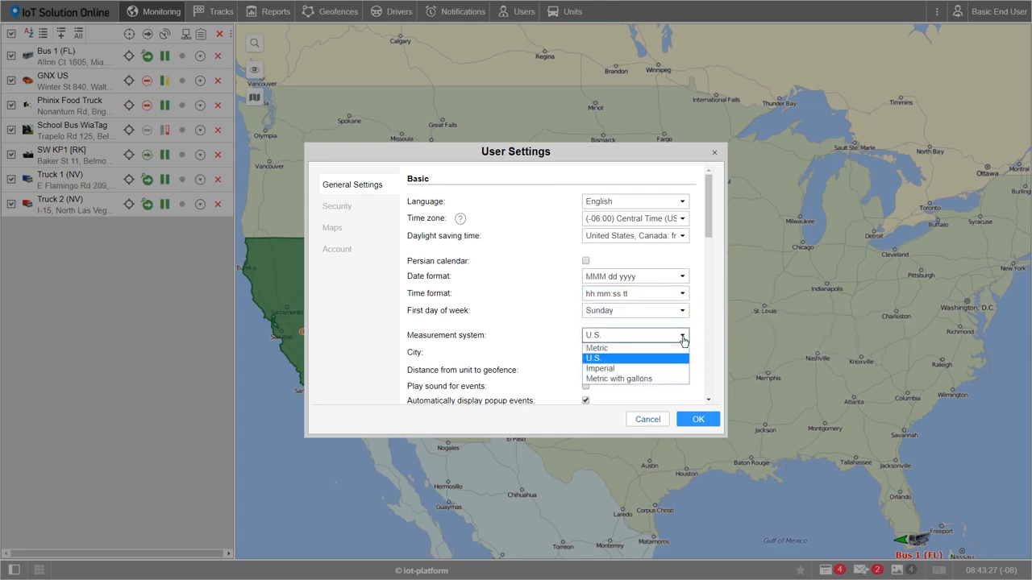
{"action": "left_click", "coordinate": [655, 359]}
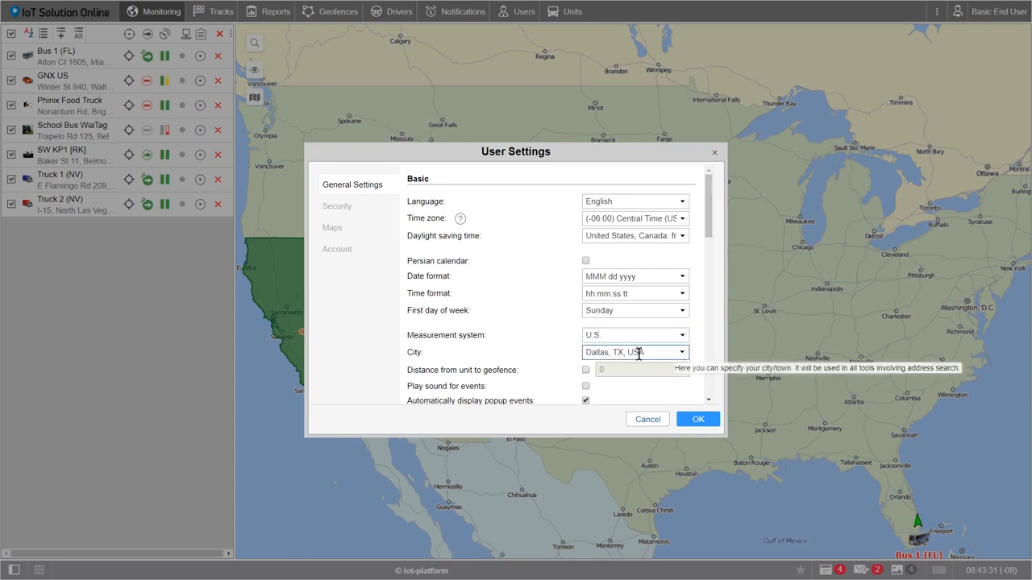
{"action": "left_click_drag", "start_coordinate": [587, 355], "coordinate": [647, 354]}
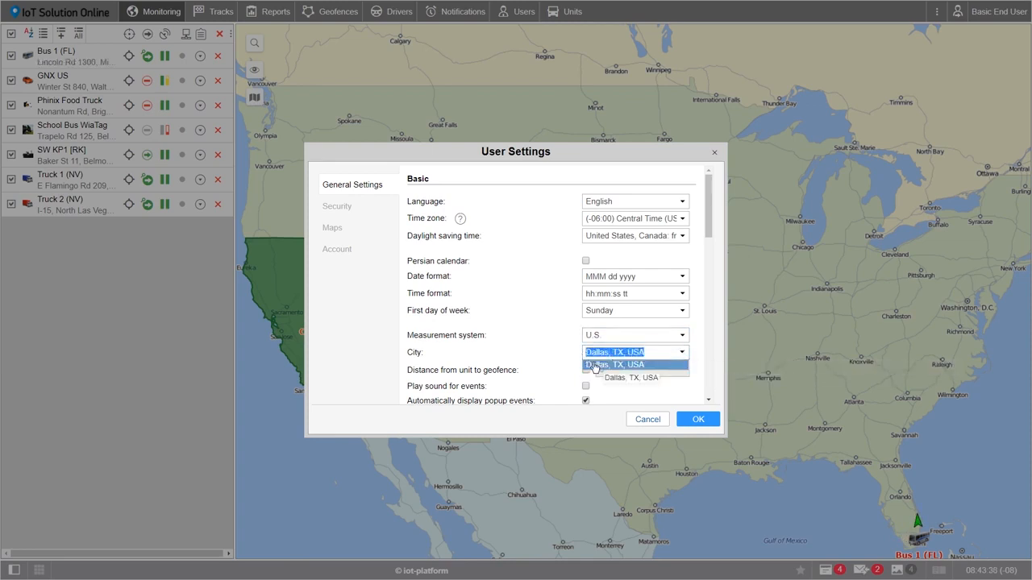
{"action": "left_click", "coordinate": [566, 348]}
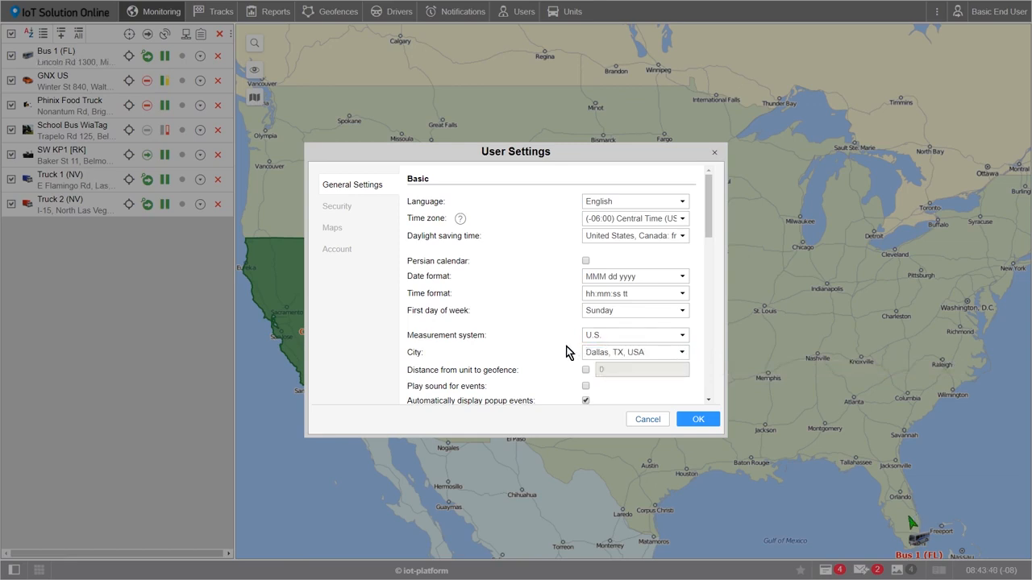
Step: Move from the Security settings to the Maps settings of User Settings
{"action": "left_click", "coordinate": [339, 208]}
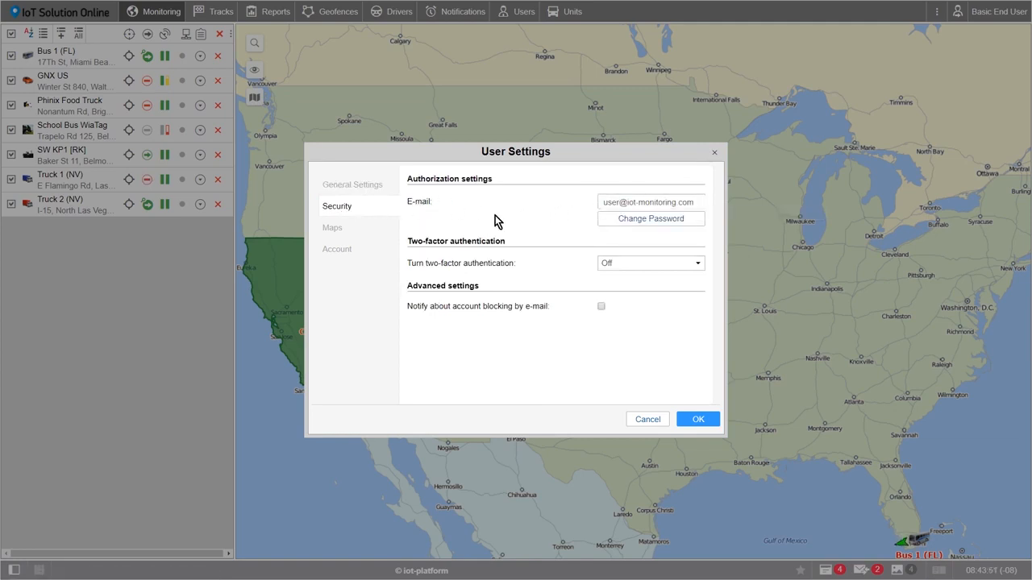
{"action": "left_click", "coordinate": [344, 232]}
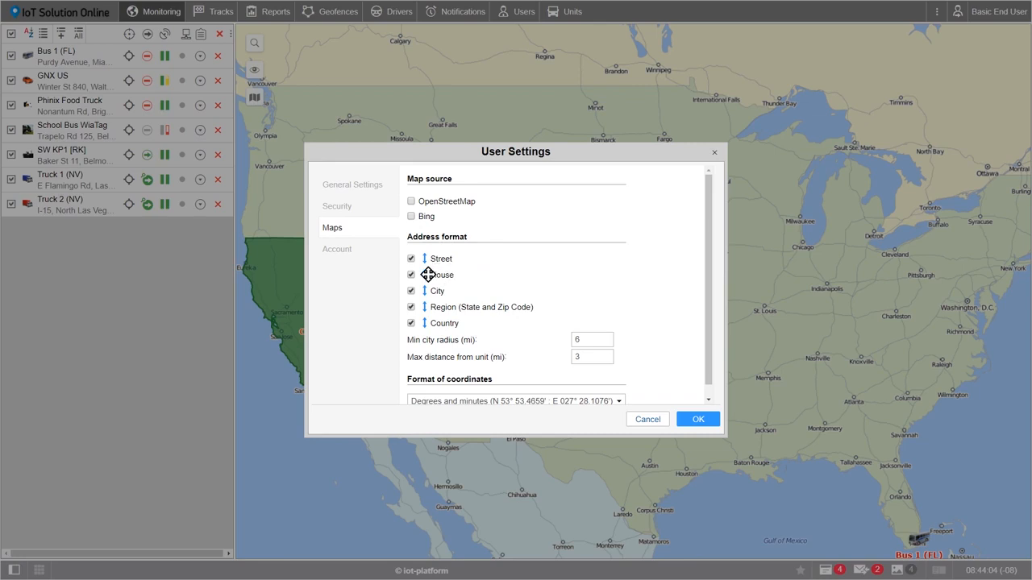
Step: Place House ahead of Street, drop Country from addresses, and save the user settings
{"action": "scroll", "coordinate": [430, 274], "scroll_direction": "down", "scroll_amount": 1}
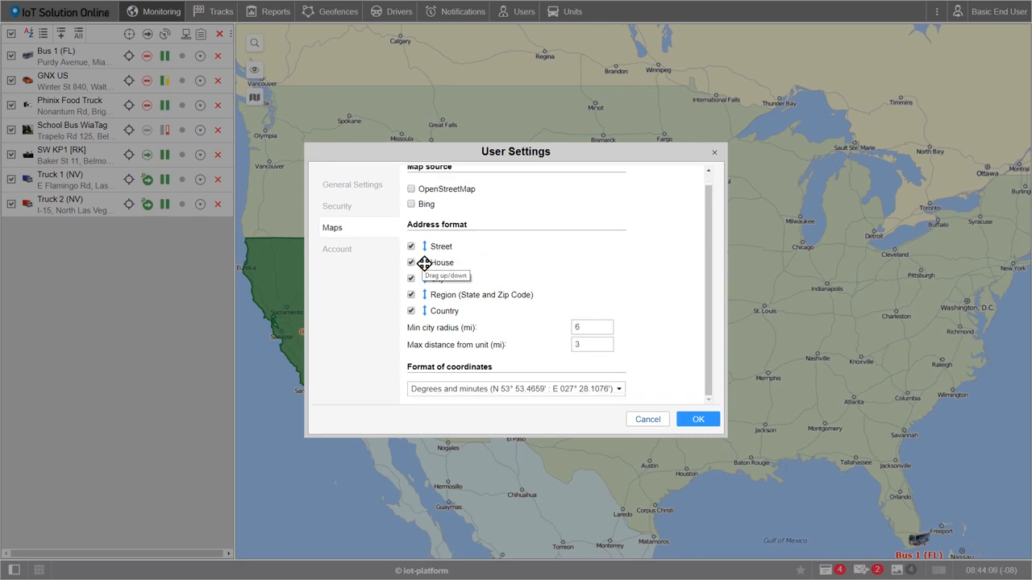
{"action": "mouse_move", "coordinate": [424, 263]}
{"action": "left_mouse_down"}
{"action": "mouse_move", "coordinate": [424, 249]}
{"action": "mouse_move", "coordinate": [425, 262]}
{"action": "left_mouse_up"}
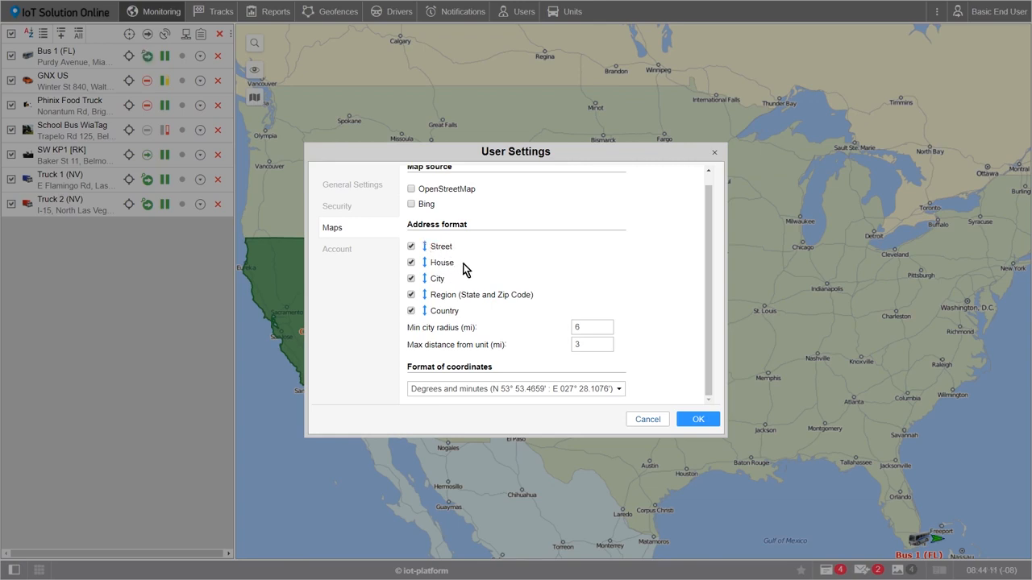
{"action": "left_click_drag", "start_coordinate": [425, 263], "coordinate": [425, 245]}
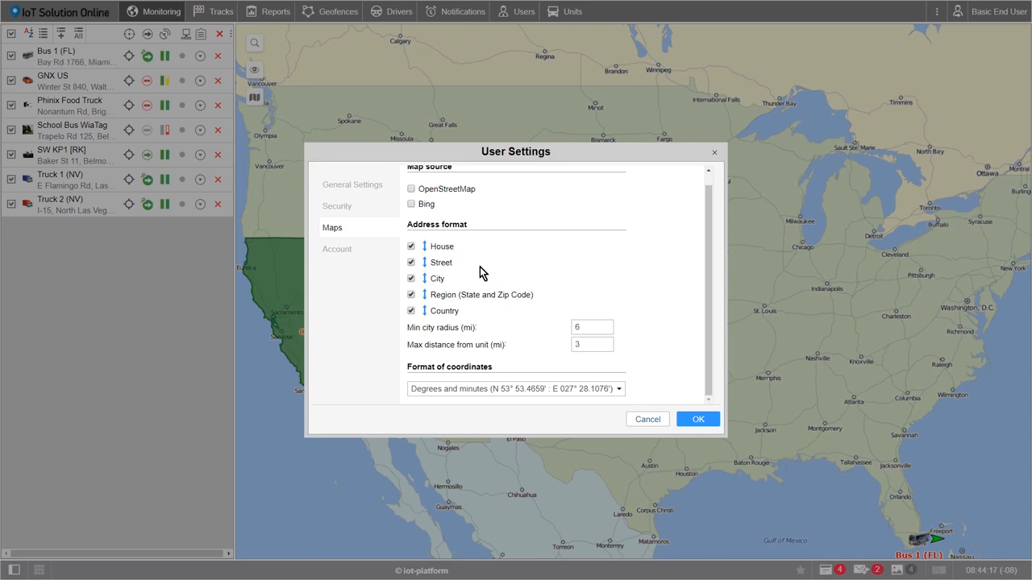
{"action": "left_click", "coordinate": [411, 312]}
{"action": "scroll", "coordinate": [554, 278], "scroll_direction": "up", "scroll_amount": 1}
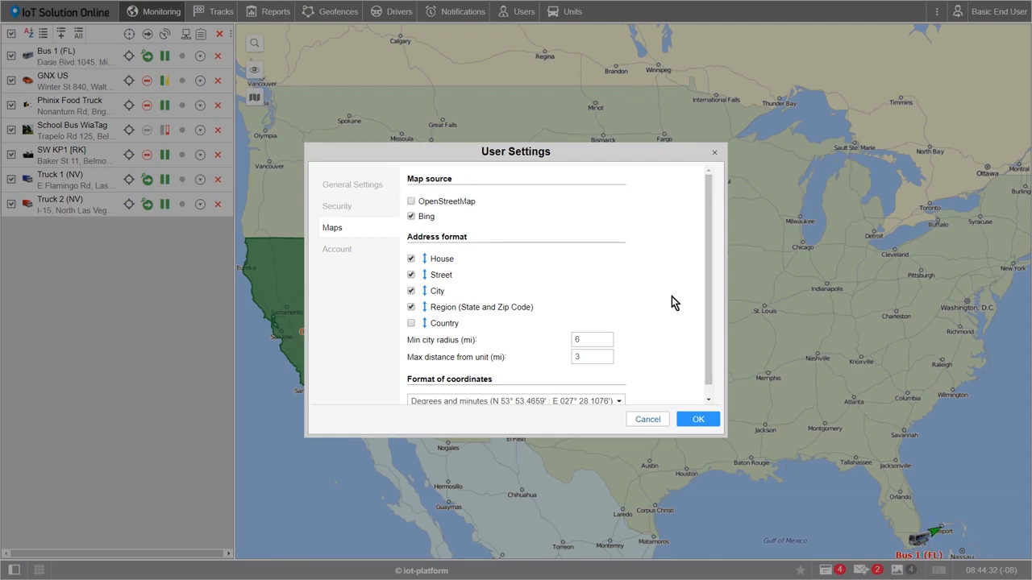
{"action": "left_click", "coordinate": [699, 419]}
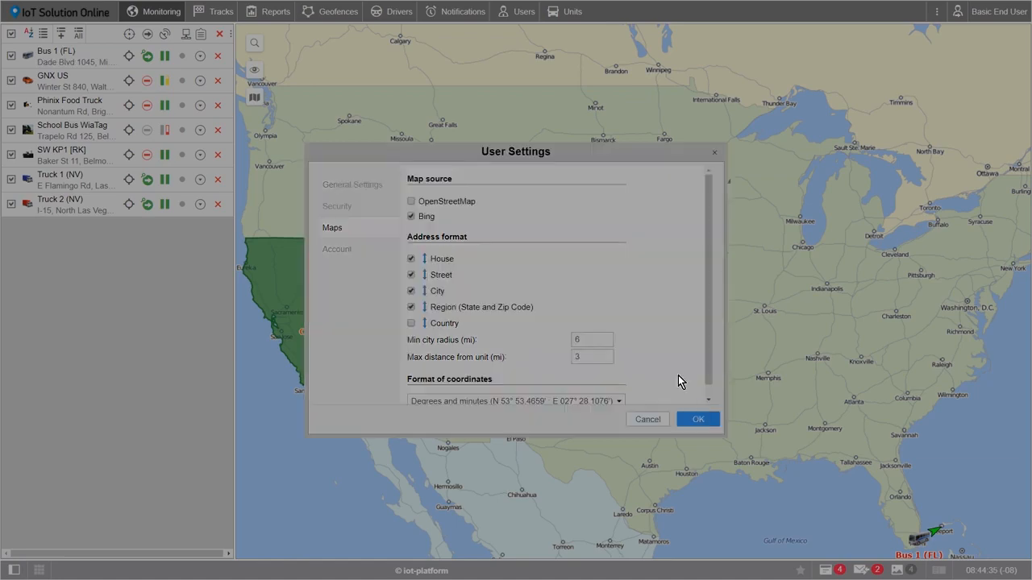
Step: Confirm the page reload so Monitoring returns with Bing map layers available
{"action": "left_click", "coordinate": [567, 62]}
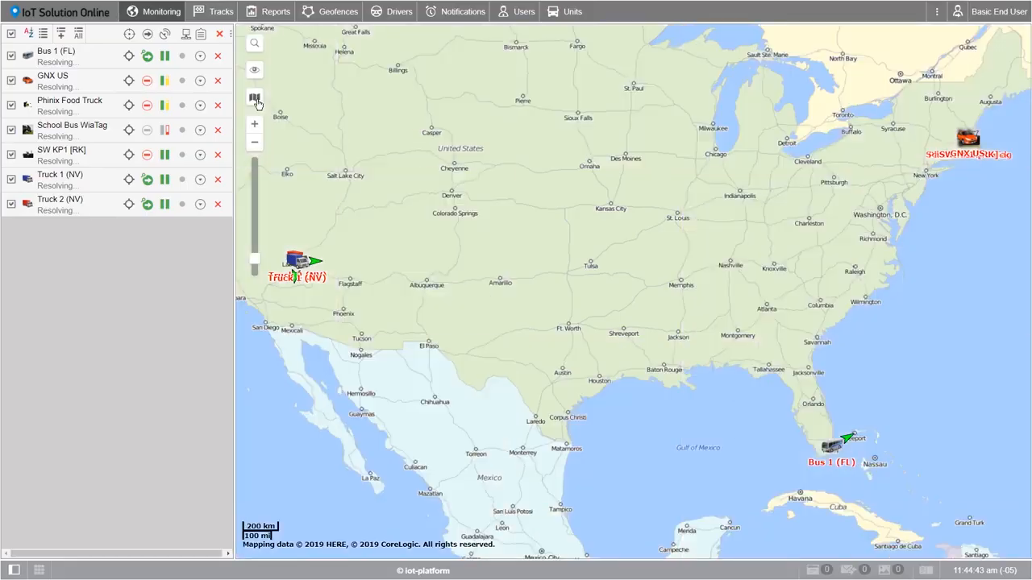
{"action": "mouse_move", "coordinate": [257, 103]}
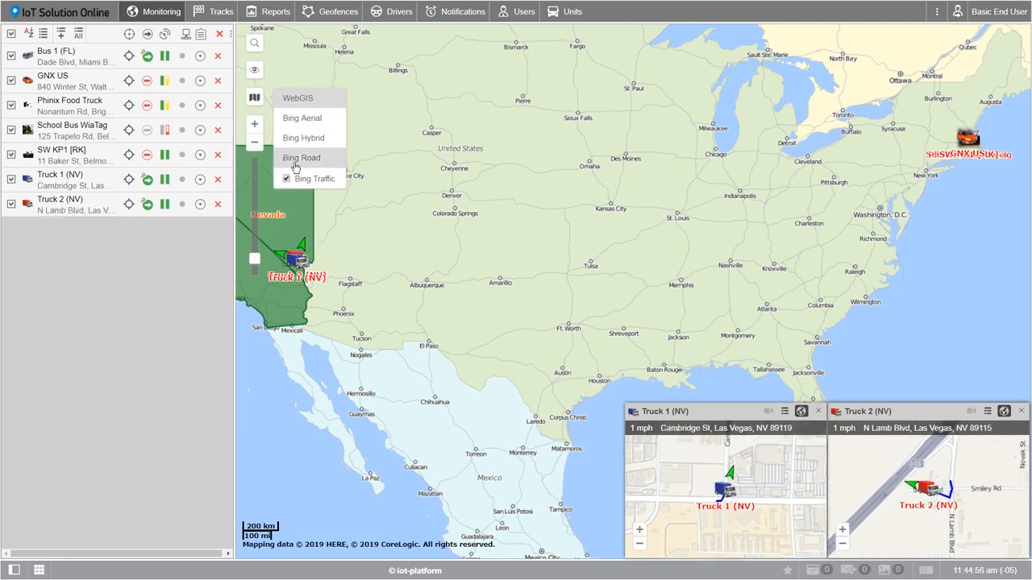
{"action": "left_click", "coordinate": [295, 165]}
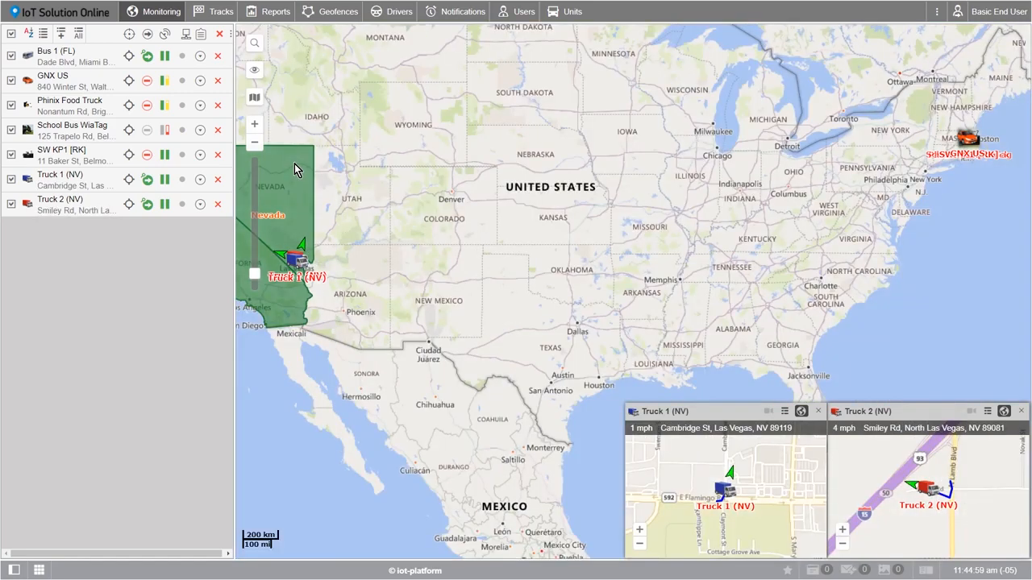
{"action": "left_click", "coordinate": [257, 45]}
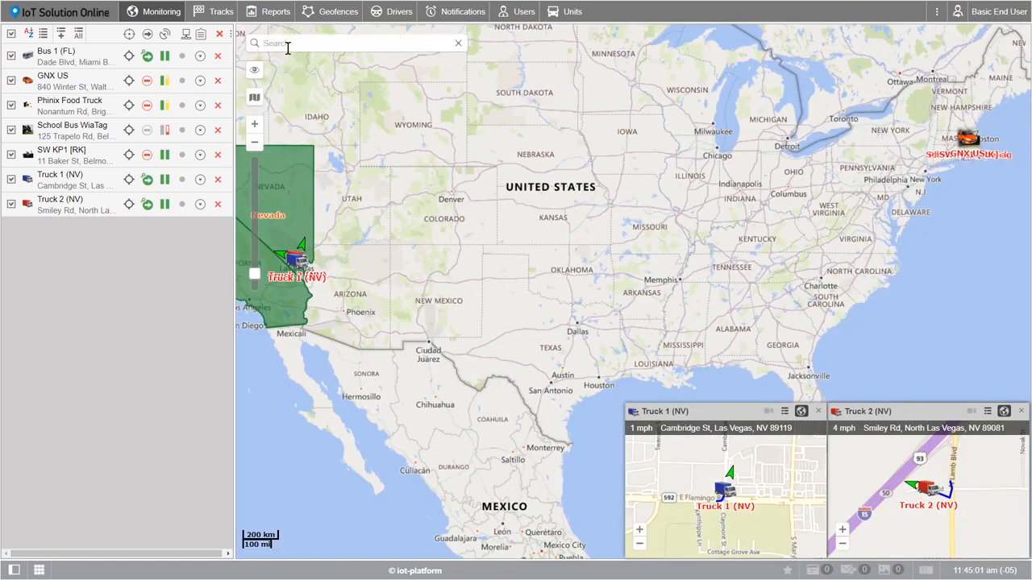
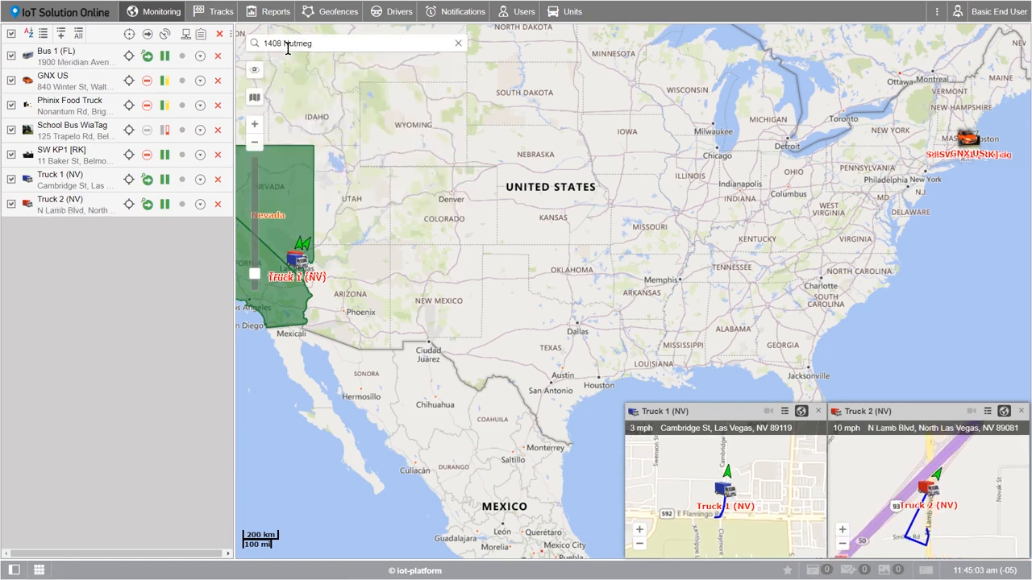
{"action": "left_click", "coordinate": [311, 83]}
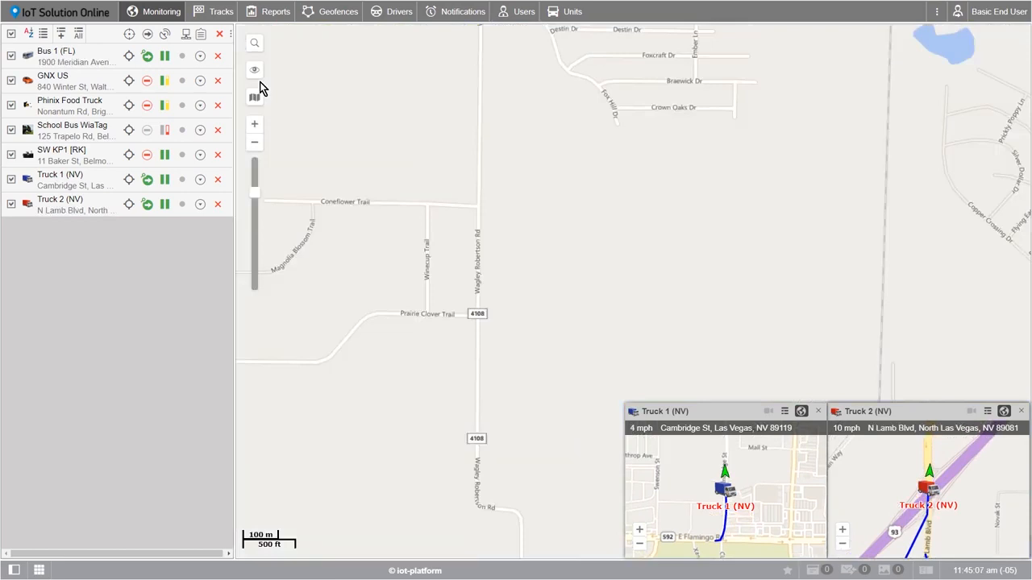
Step: Toggle the Monitoring and Tracks layers' visibility on the map
{"action": "mouse_move", "coordinate": [257, 74]}
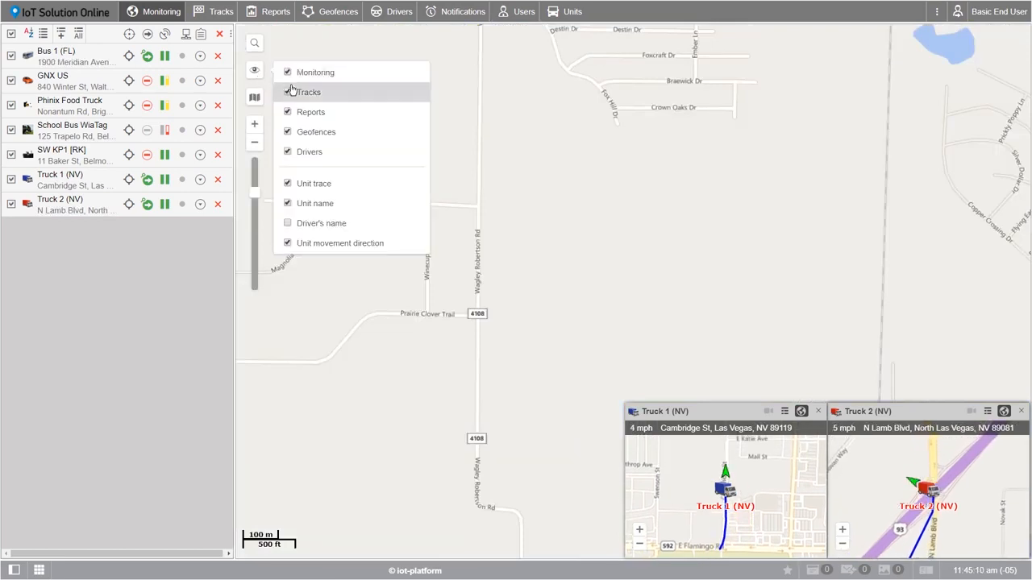
{"action": "left_click", "coordinate": [288, 72]}
{"action": "left_click", "coordinate": [287, 92]}
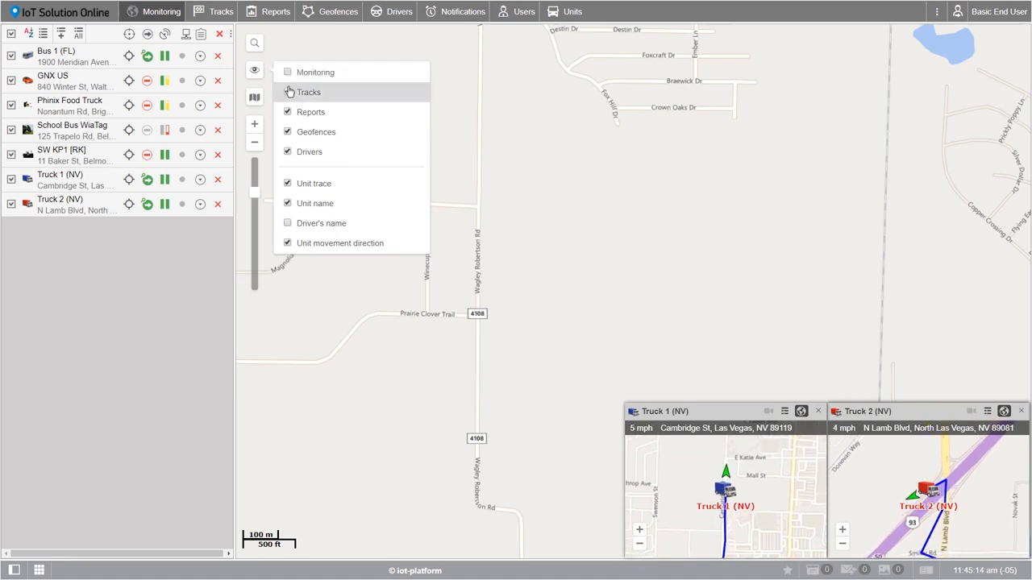
{"action": "left_click", "coordinate": [288, 72]}
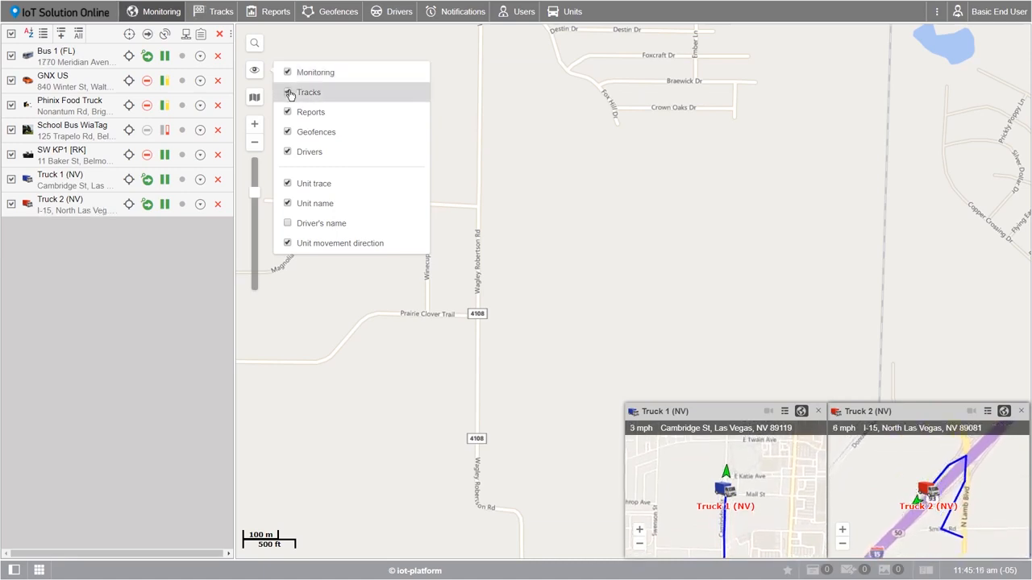
{"action": "left_click", "coordinate": [288, 73]}
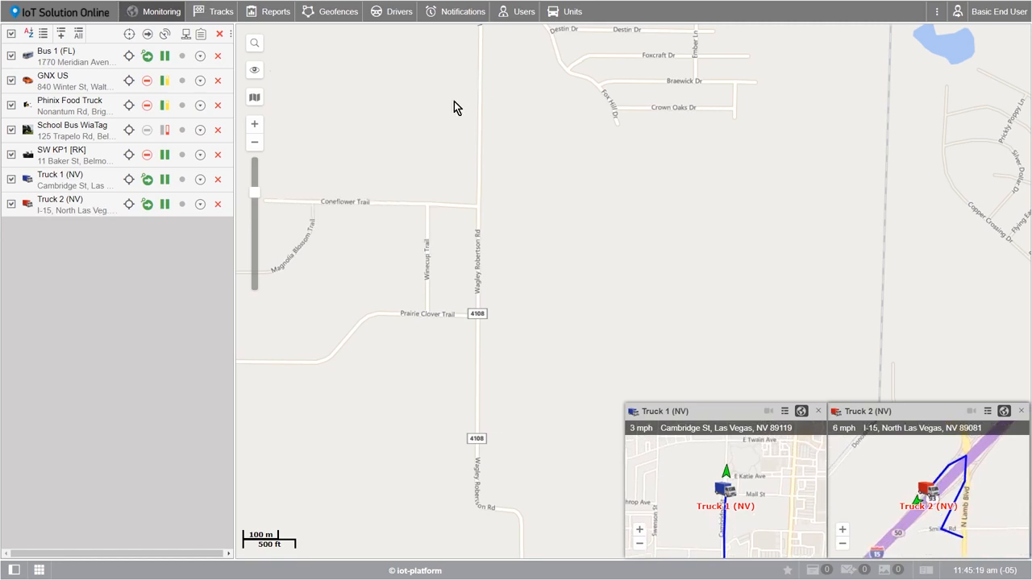
Step: Zoom out to North America, pan to the United States, and zoom back in closer
{"action": "scroll", "coordinate": [360, 143], "scroll_direction": "down", "scroll_amount": 5}
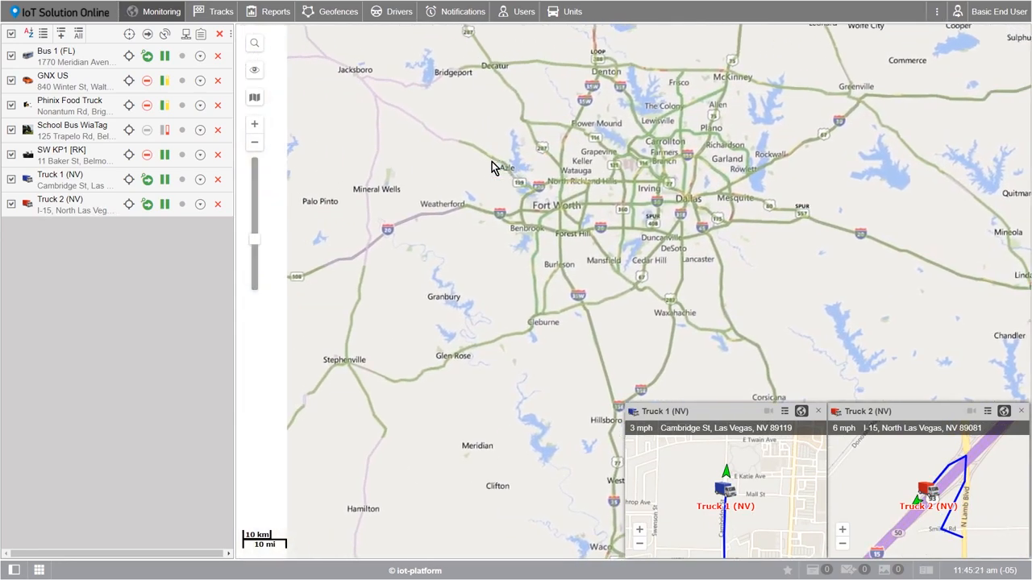
{"action": "scroll", "coordinate": [494, 167], "scroll_direction": "down", "scroll_amount": 6}
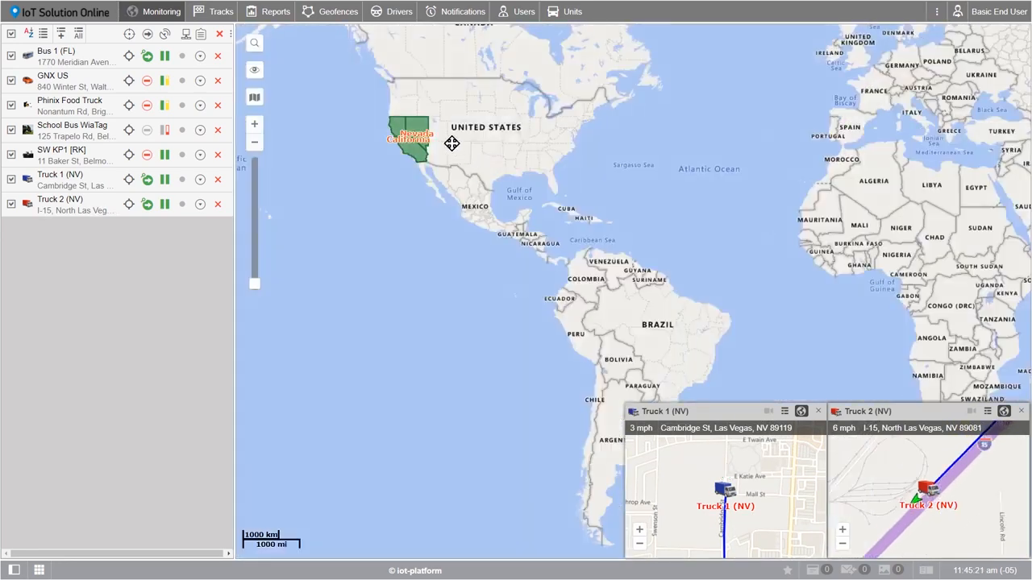
{"action": "left_click", "coordinate": [255, 125]}
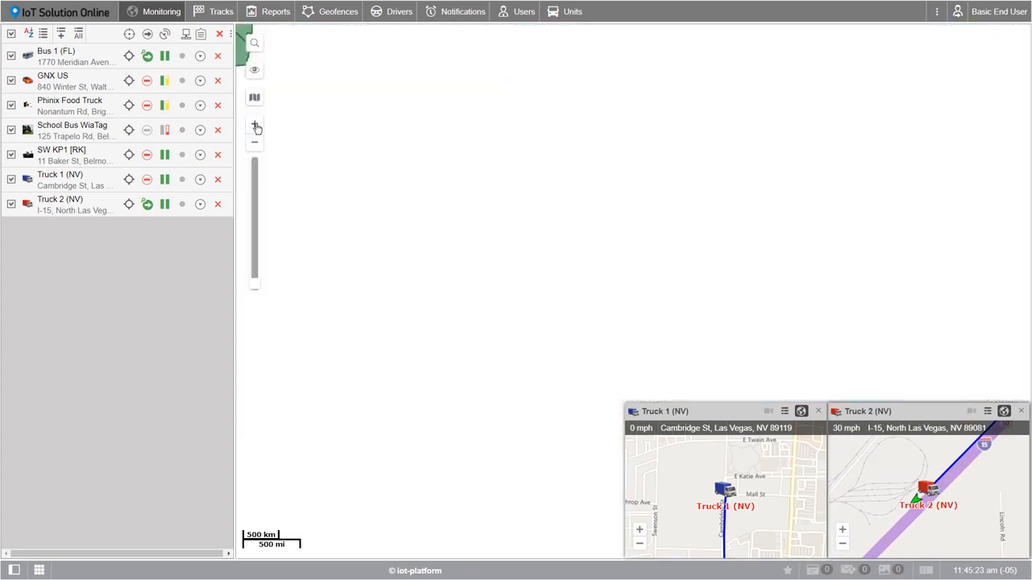
{"action": "left_click_drag", "start_coordinate": [379, 150], "coordinate": [529, 342]}
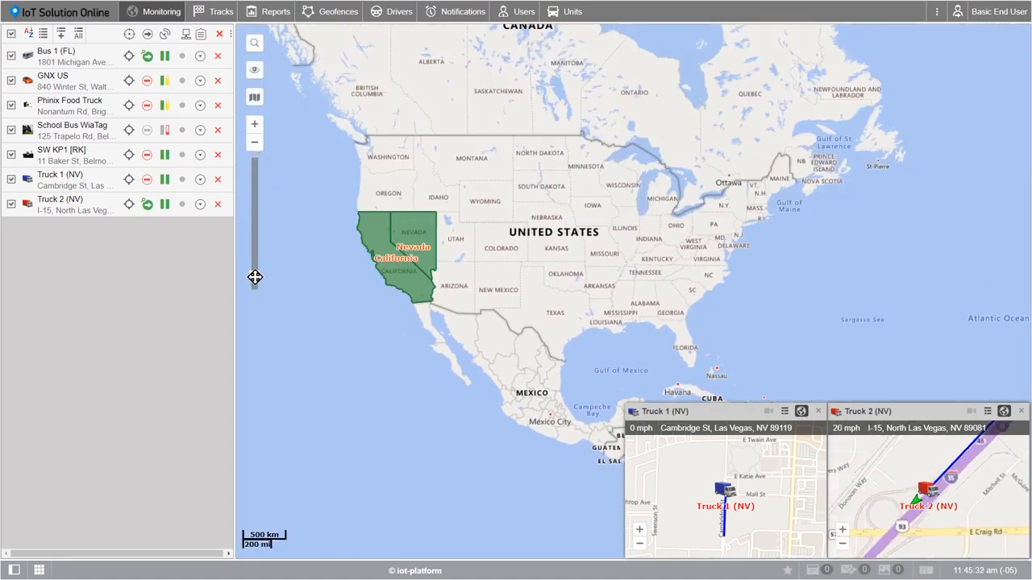
{"action": "left_click_drag", "start_coordinate": [255, 277], "coordinate": [253, 173]}
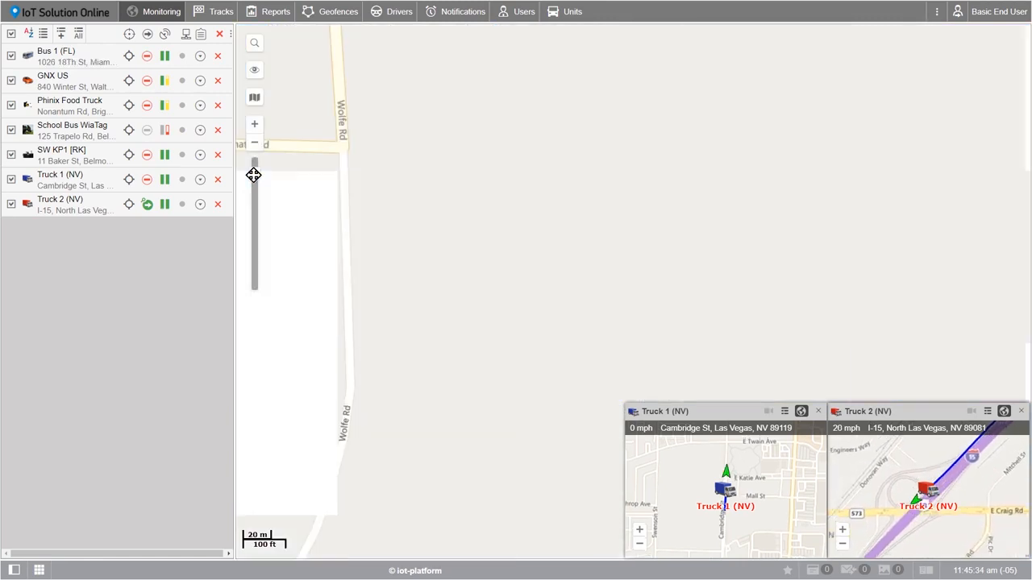
Step: Select Bus 1 (FL) in the unit list to centre the map on Miami Beach
{"action": "left_click", "coordinate": [58, 55]}
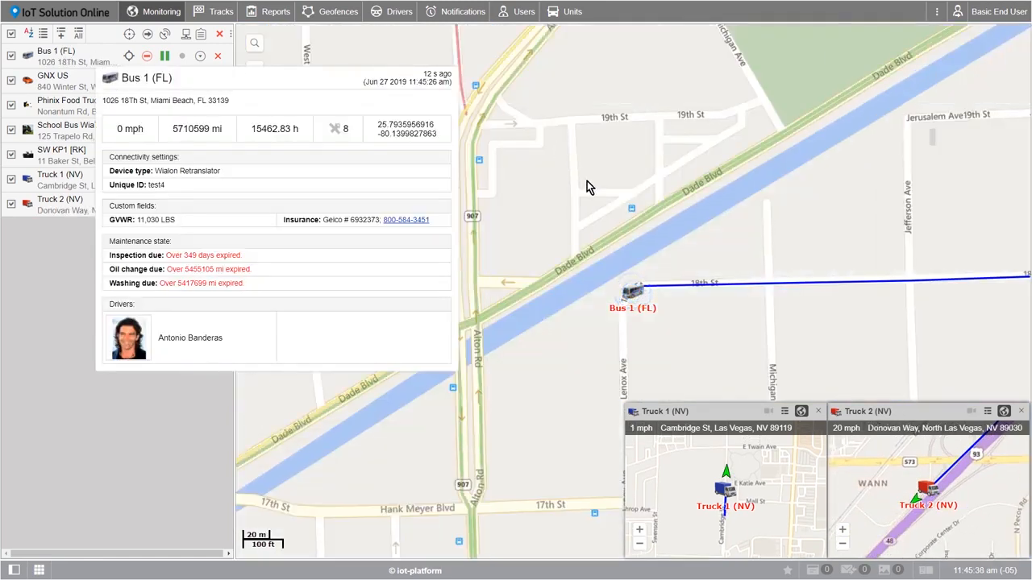